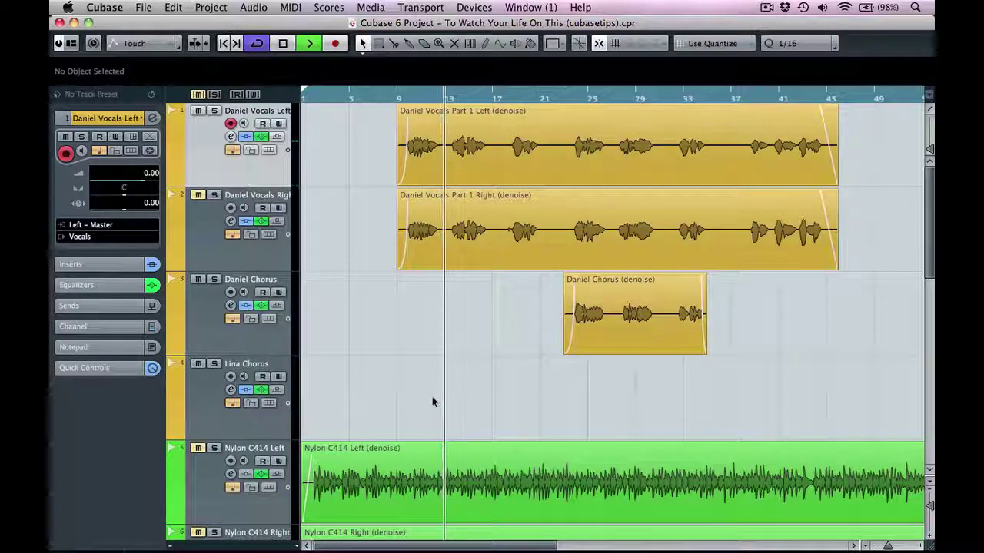
Step: Play the left and right lead vocal tracks together from bar 9 to hear both takes unpanned
key(space)
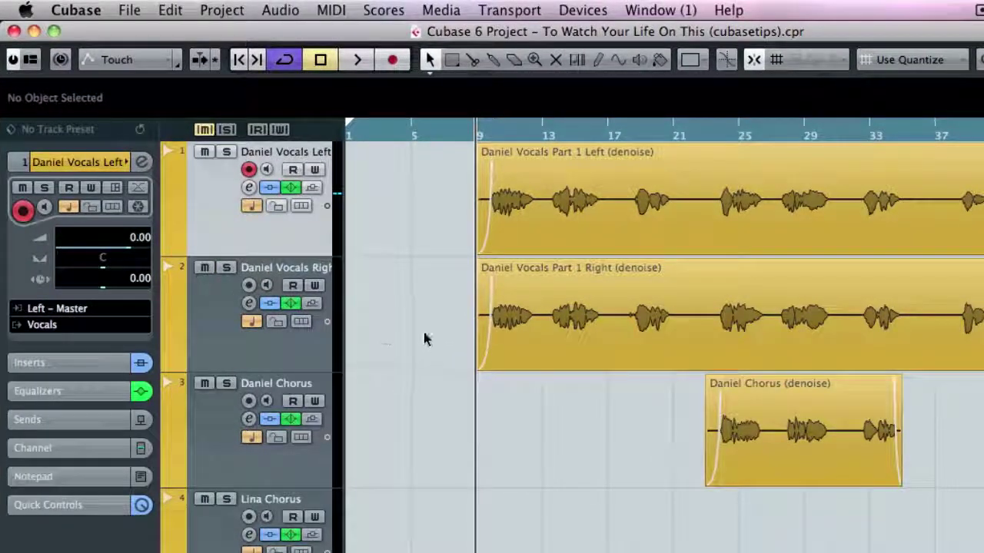
key(space)
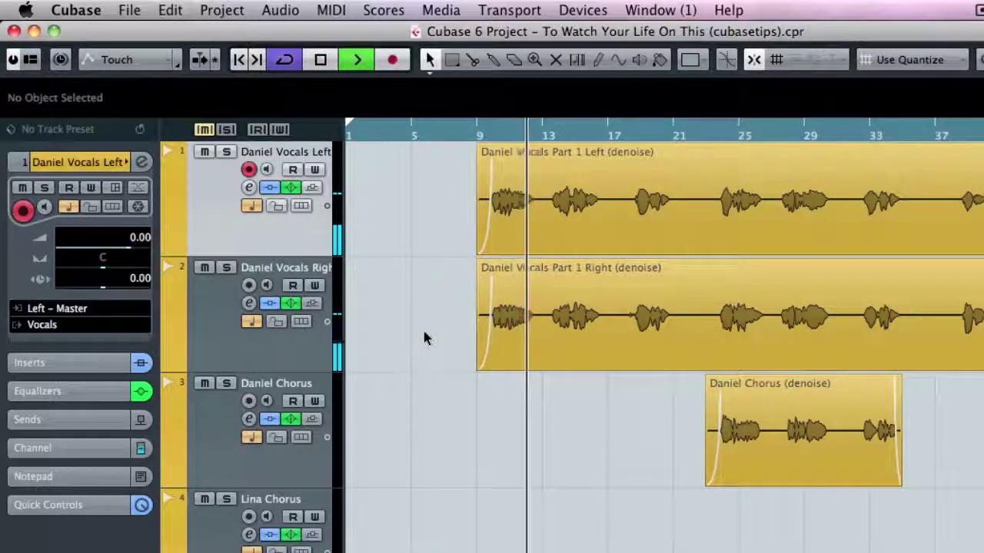
key(space)
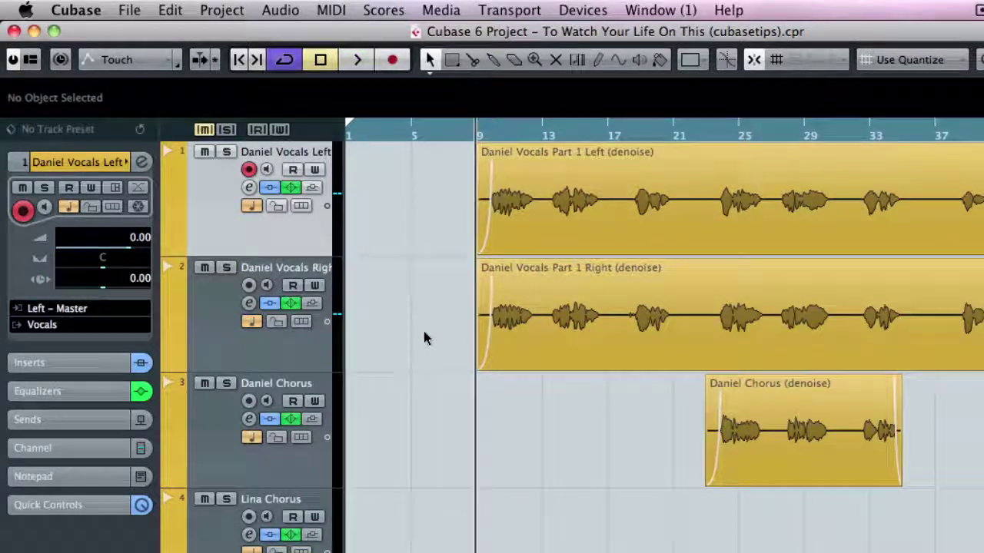
Step: Pan the two lead vocal tracks apart, setting the right vocal track's pan to R32
click(63, 163)
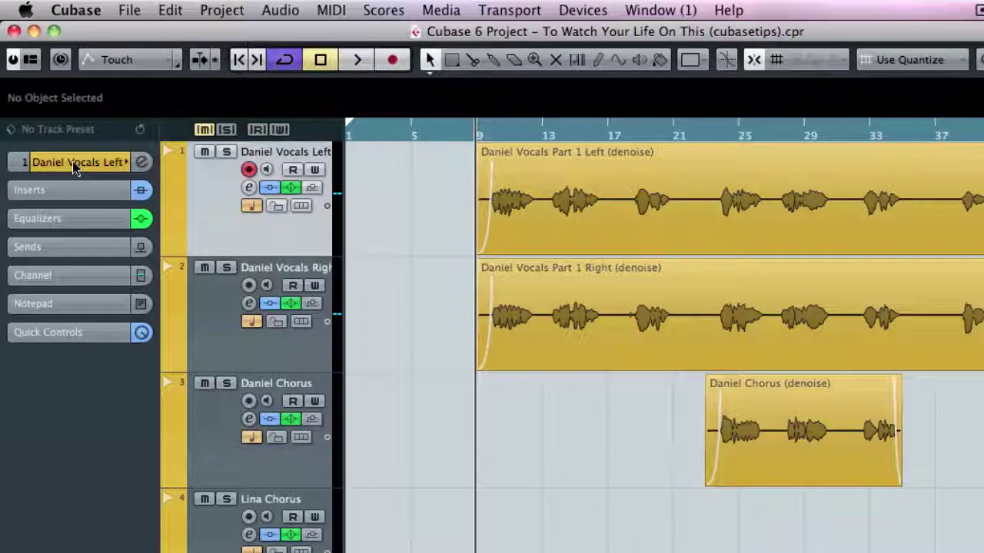
click(74, 166)
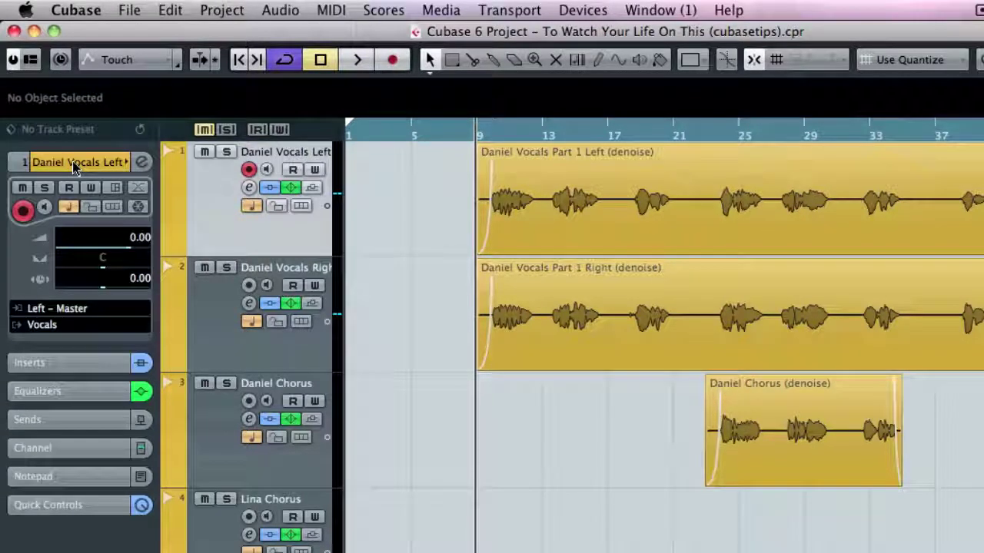
mouse_move(105, 270)
mouse_down()
mouse_move(90, 275)
mouse_move(111, 275)
mouse_up()
click(208, 336)
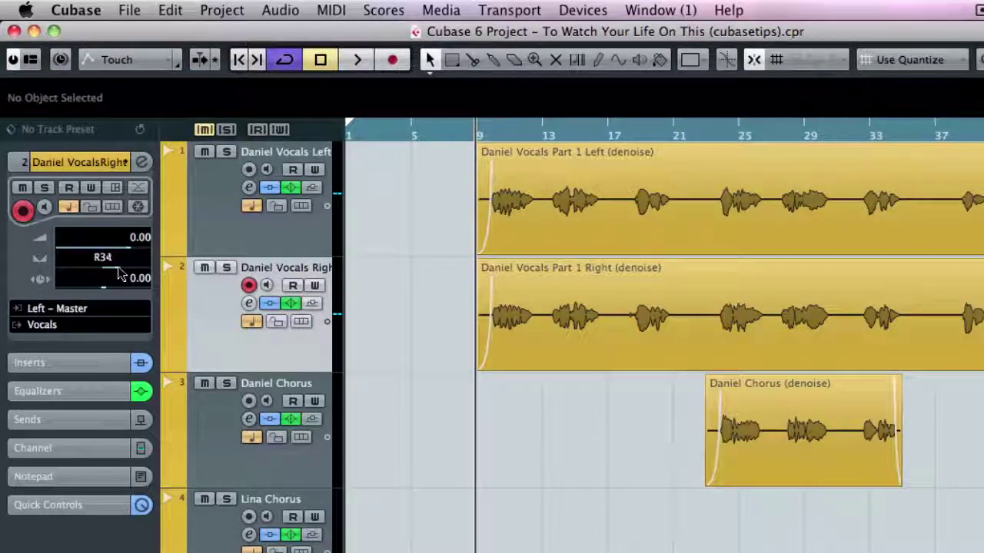
drag(119, 275, 115, 275)
Step: Play back the panned vocals from bar 9, and audition the end of the first phrase around bar 12
key(space)
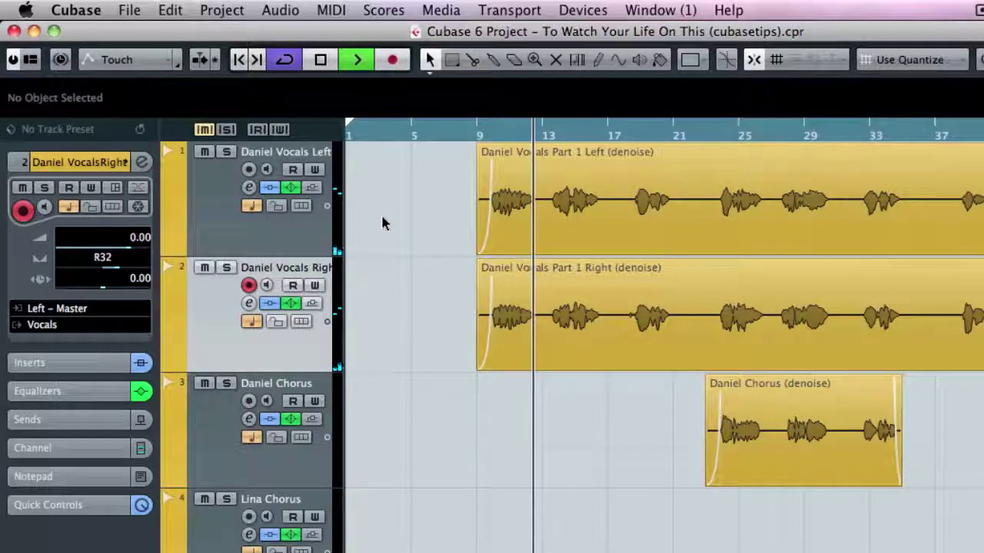
key(space)
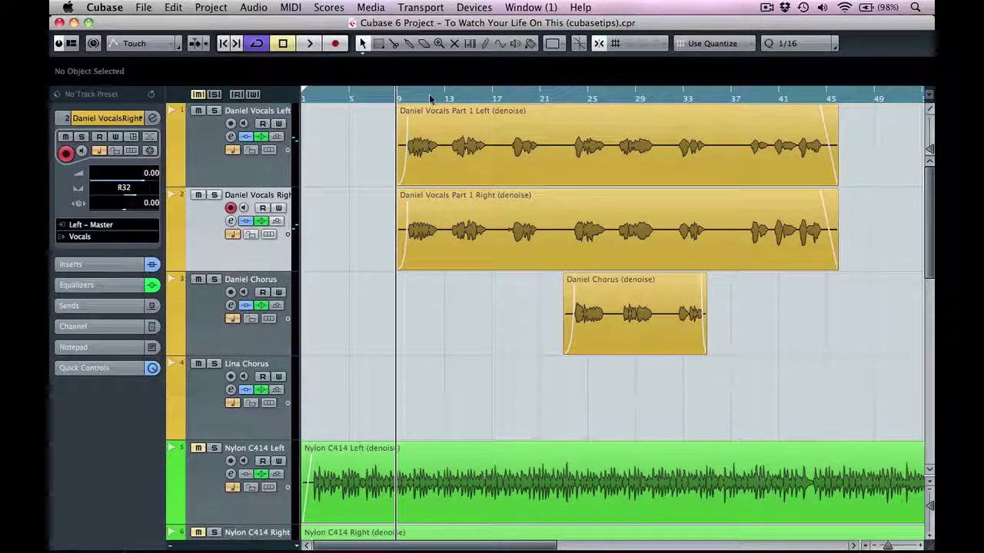
drag(429, 94, 376, 146)
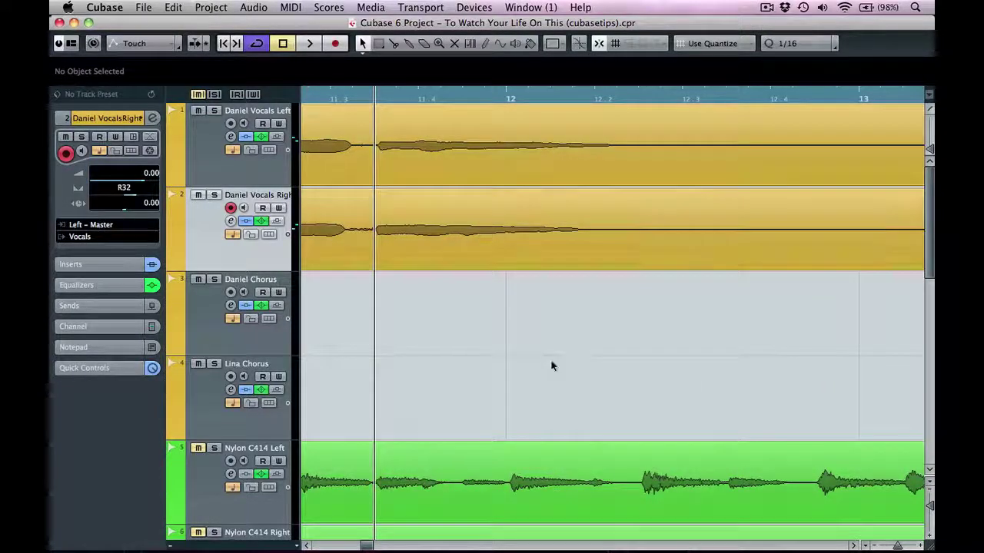
key(space)
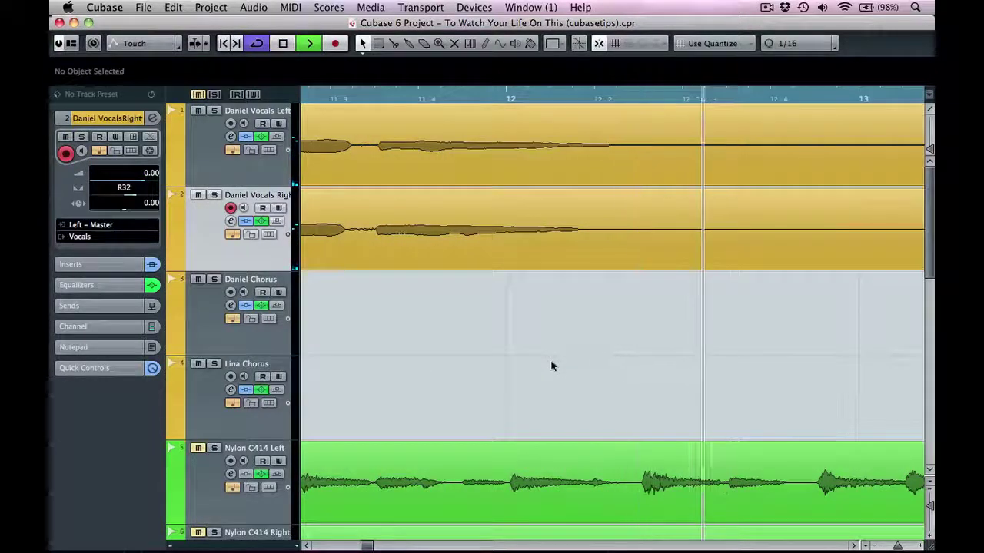
key(space)
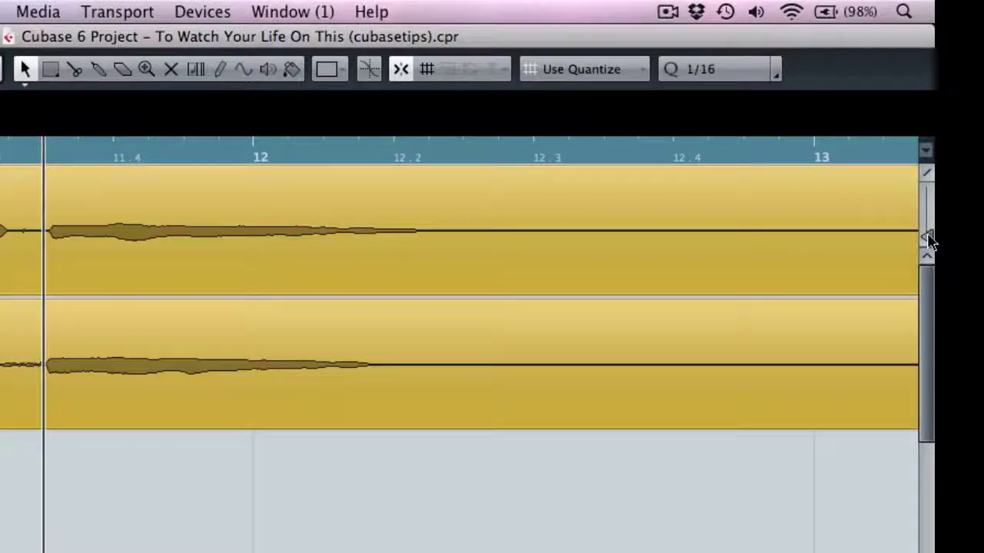
Step: Magnify the waveform height and replay the phrase ending around bar 12 to compare the two vocals' timing
drag(928, 241, 931, 228)
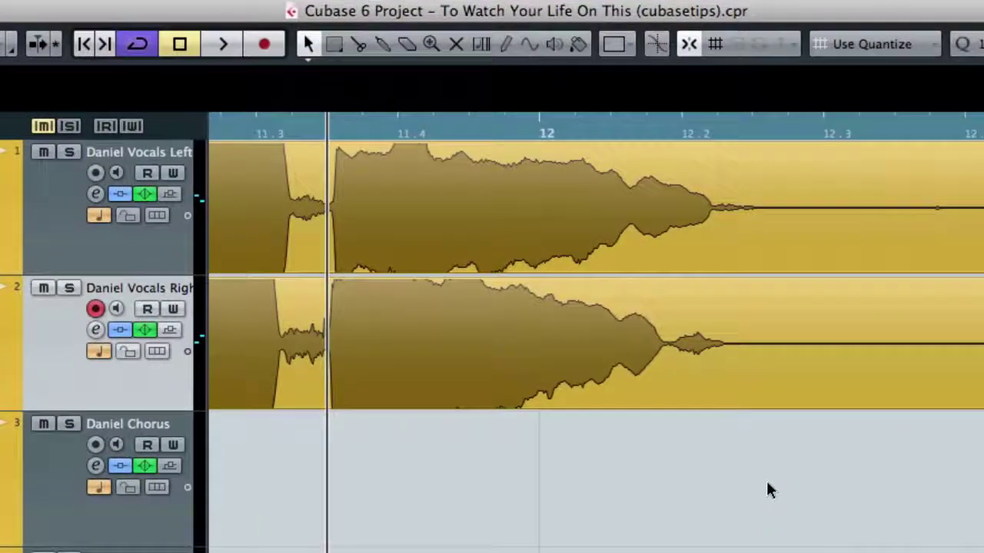
key(space)
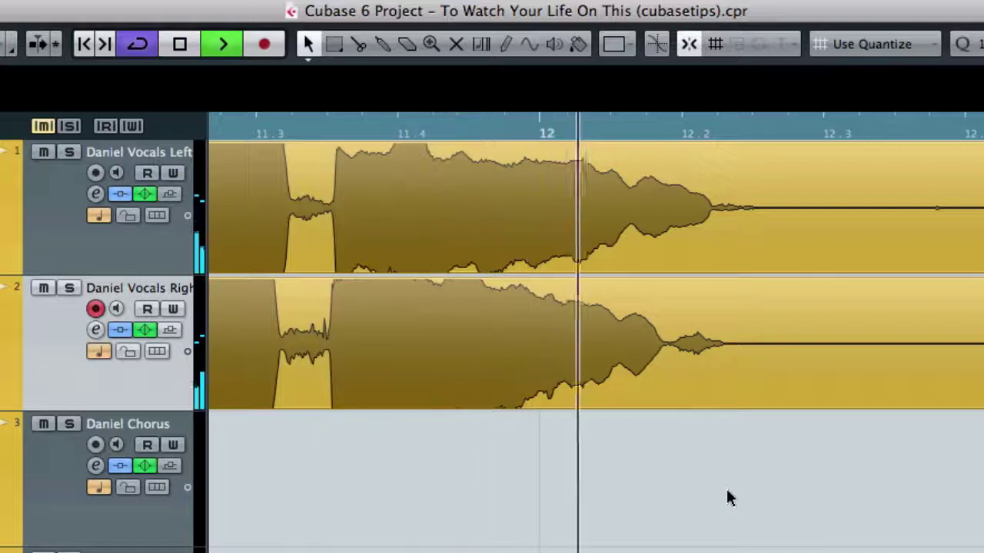
key(space)
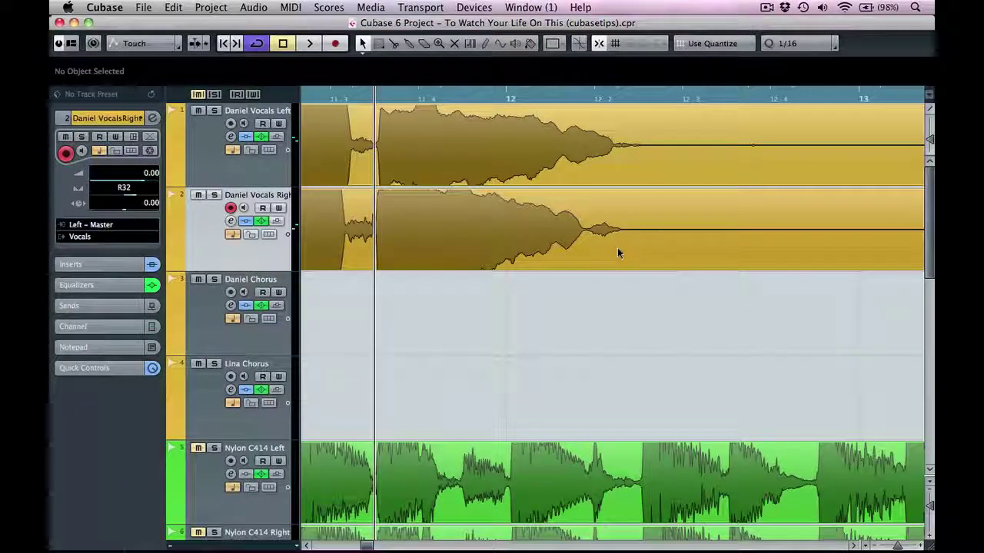
Step: Open the right vocal clip in the Sample Editor below the vocal tracks, showing the phrase ending around bar 12
double_click(573, 248)
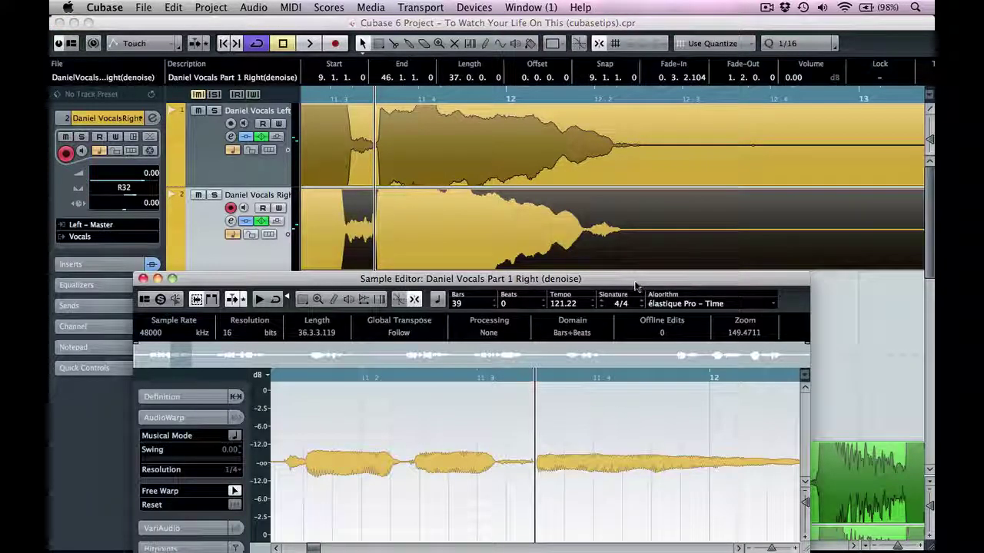
drag(616, 283, 607, 258)
drag(793, 528, 798, 485)
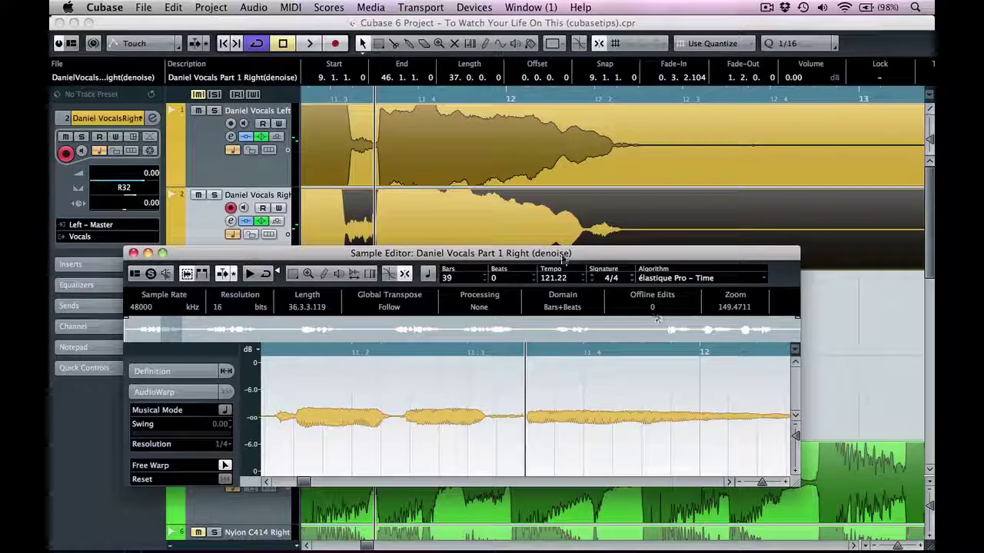
drag(564, 259, 514, 284)
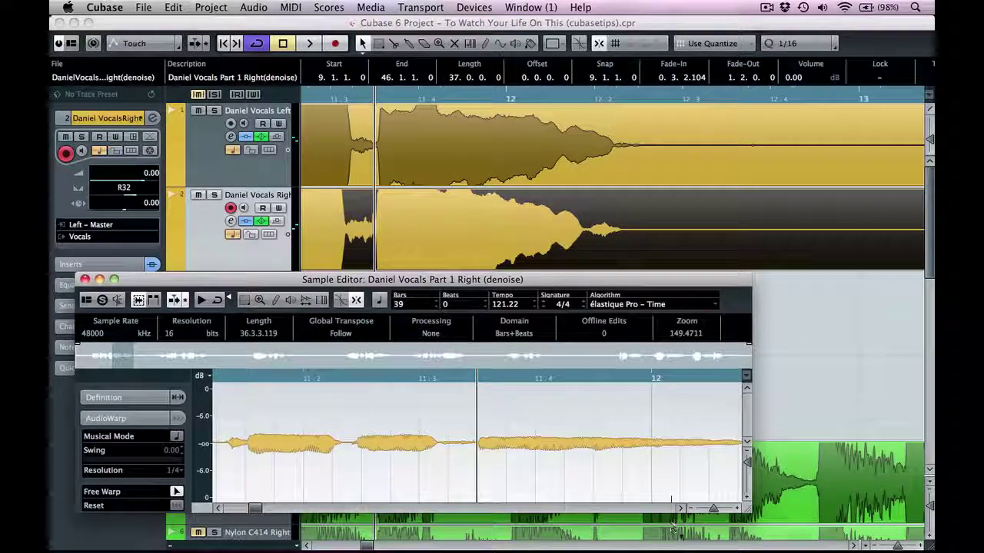
scroll(680, 511, right, 5)
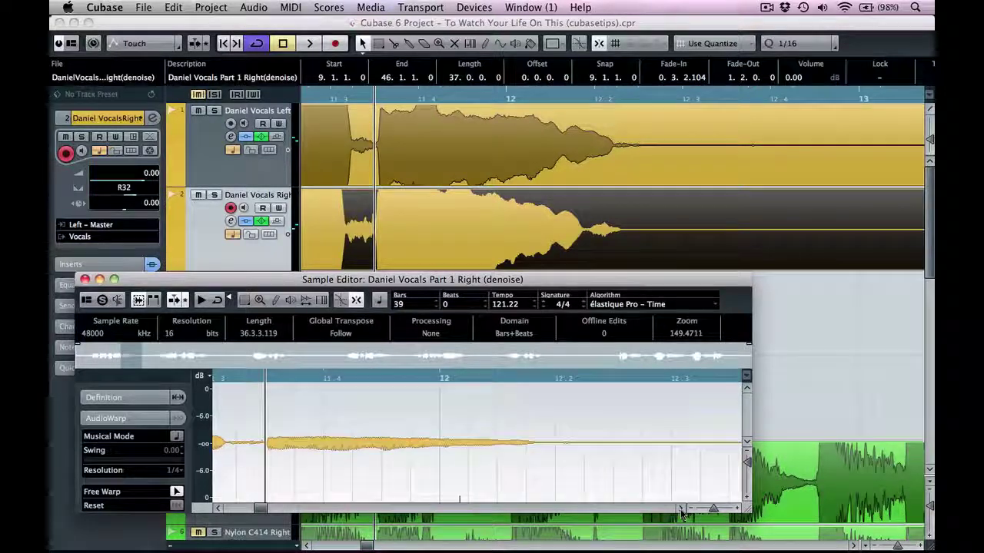
click(218, 509)
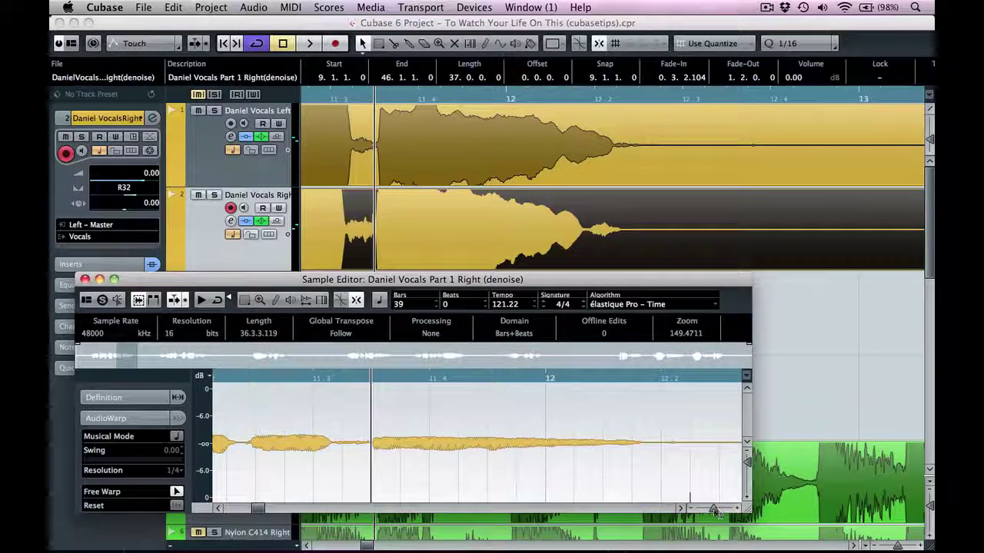
drag(715, 511, 713, 513)
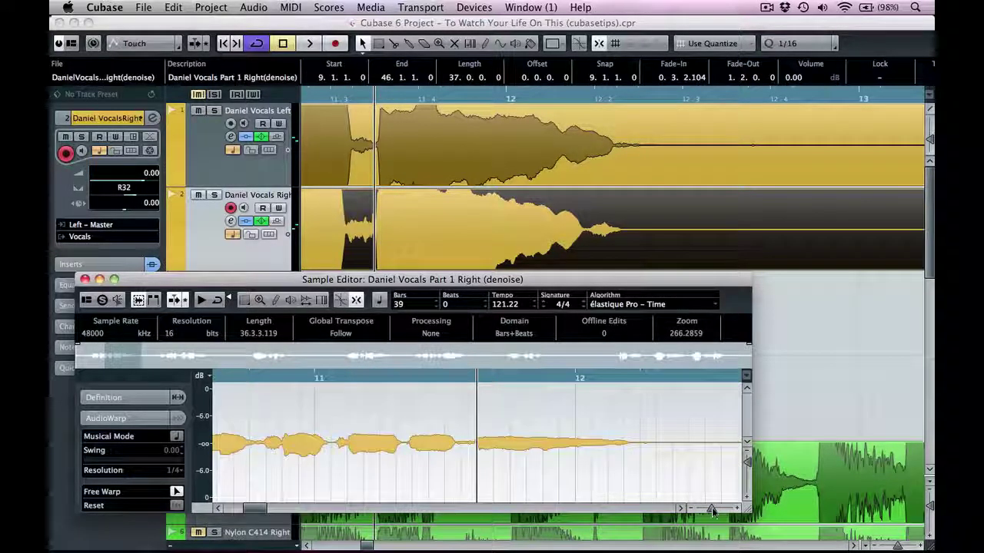
drag(421, 284, 415, 284)
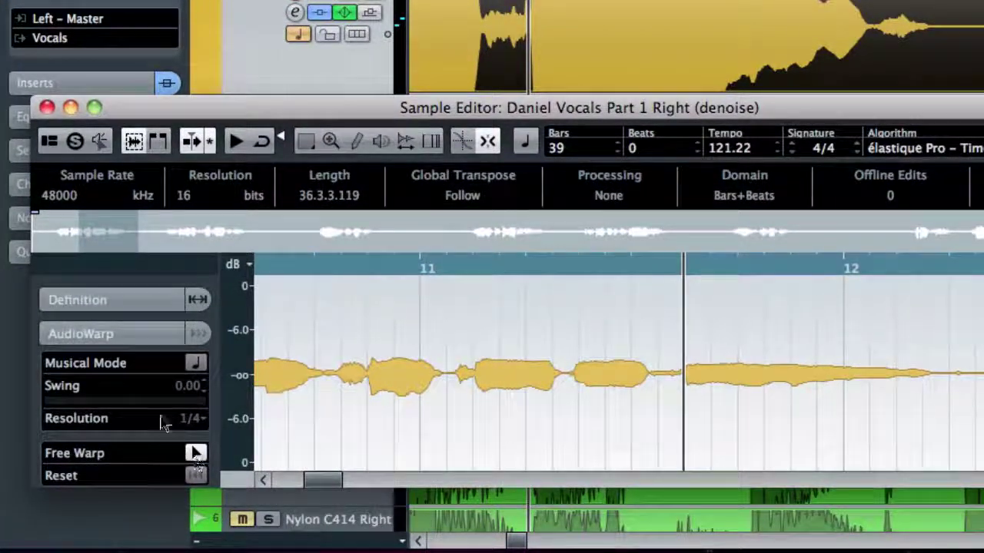
Step: Activate Free Warp for the right vocal clip and place two warp markers, one just before bar 12 and one after the phrase ends
click(107, 333)
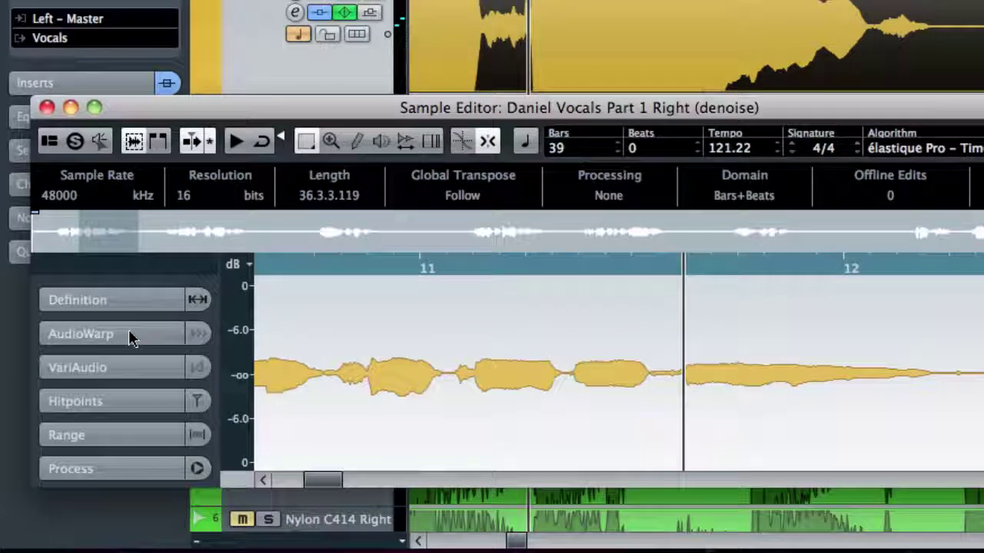
click(153, 338)
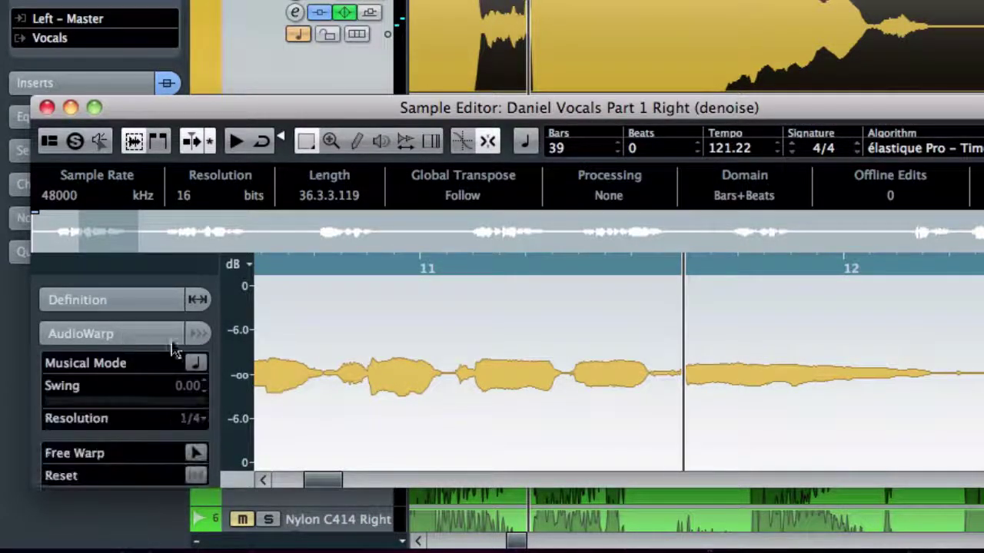
click(196, 455)
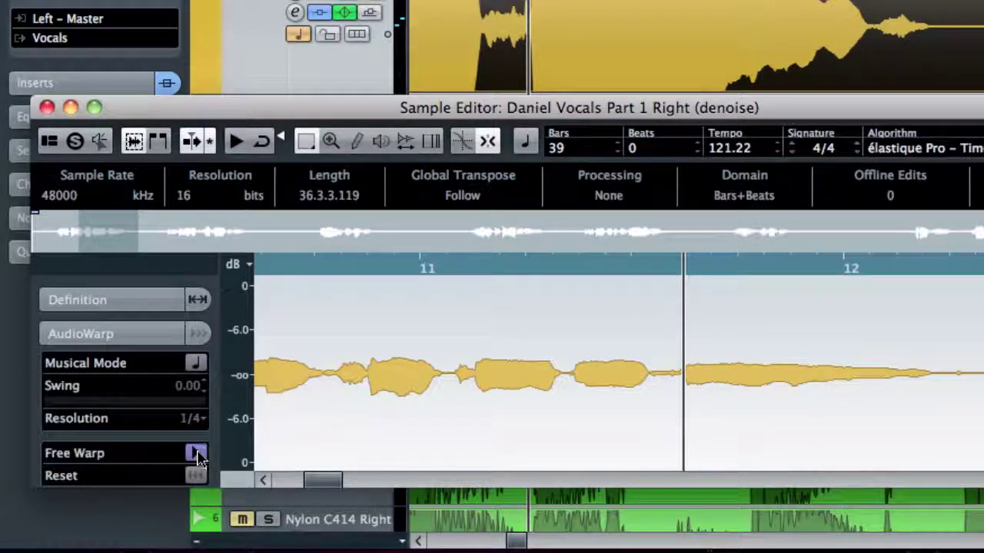
click(197, 455)
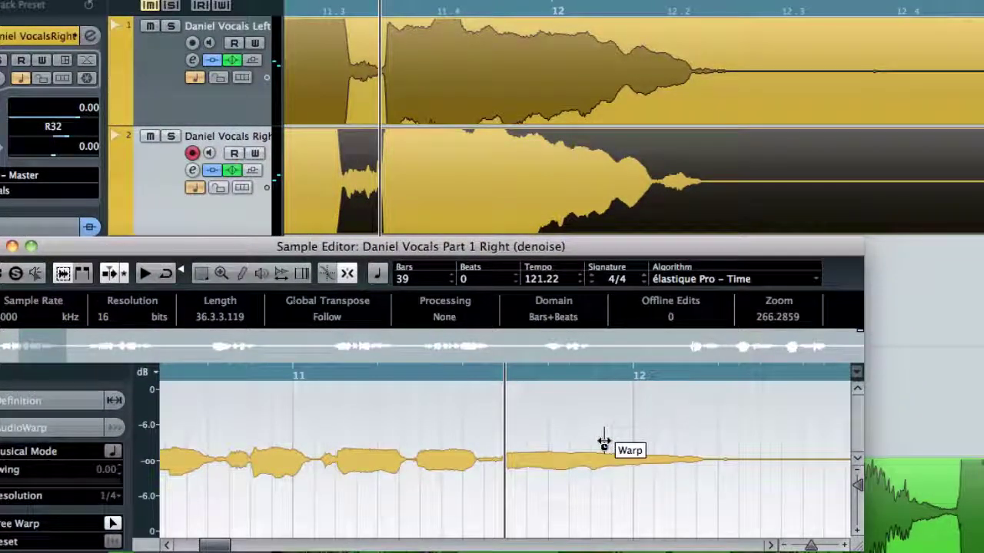
click(604, 444)
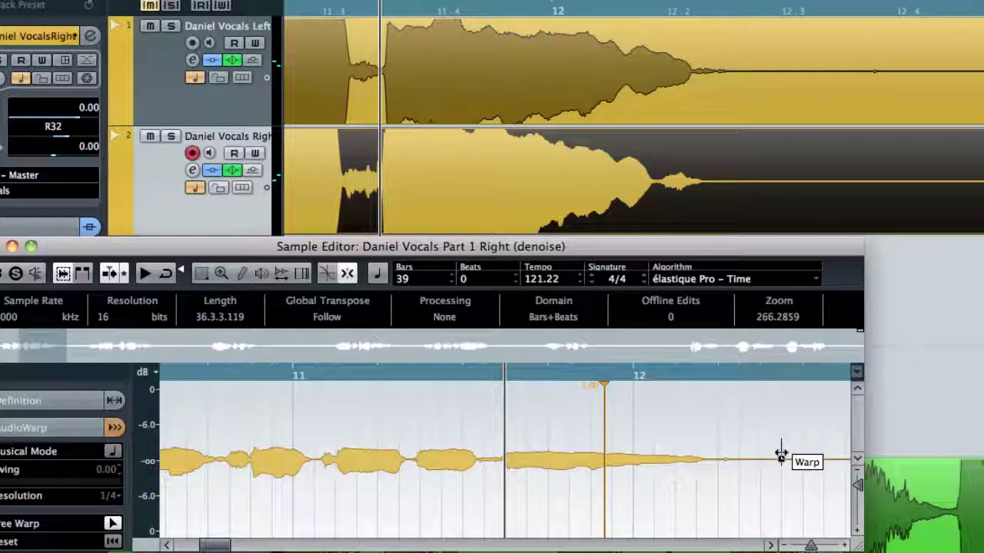
click(780, 457)
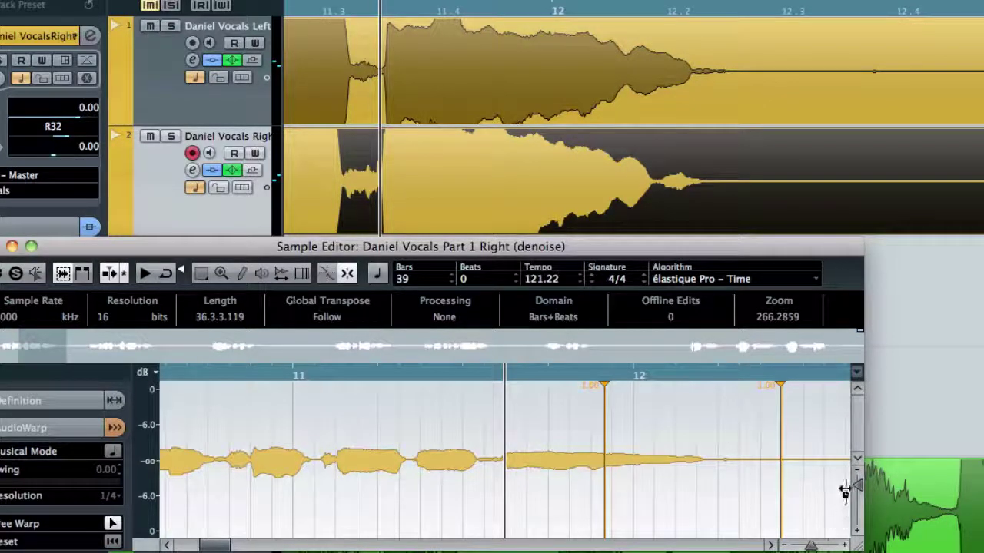
Step: Stretch the right vocal's phrase ending with a warp marker at about 12.1.3.68 and another on its tail, matching the left vocal
drag(858, 487, 858, 493)
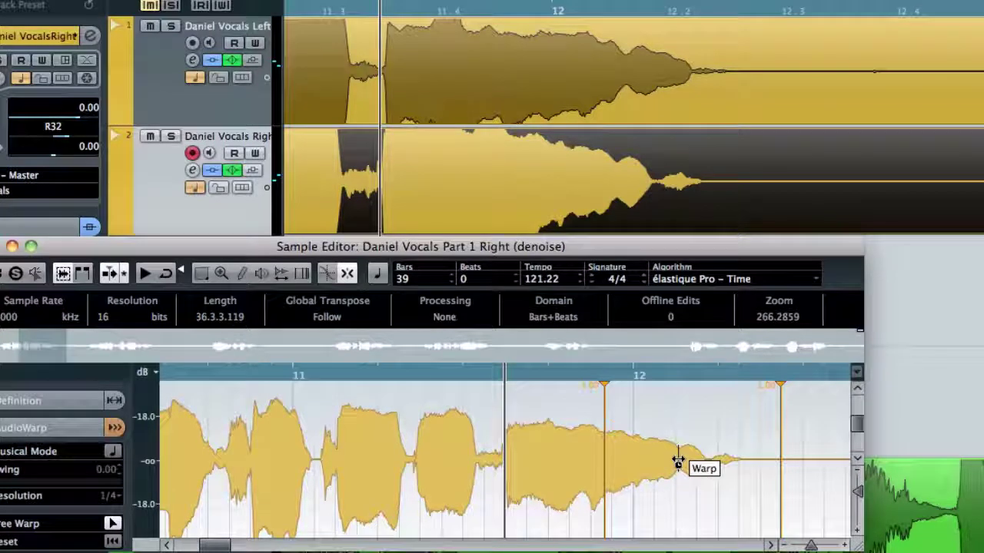
drag(678, 461, 687, 464)
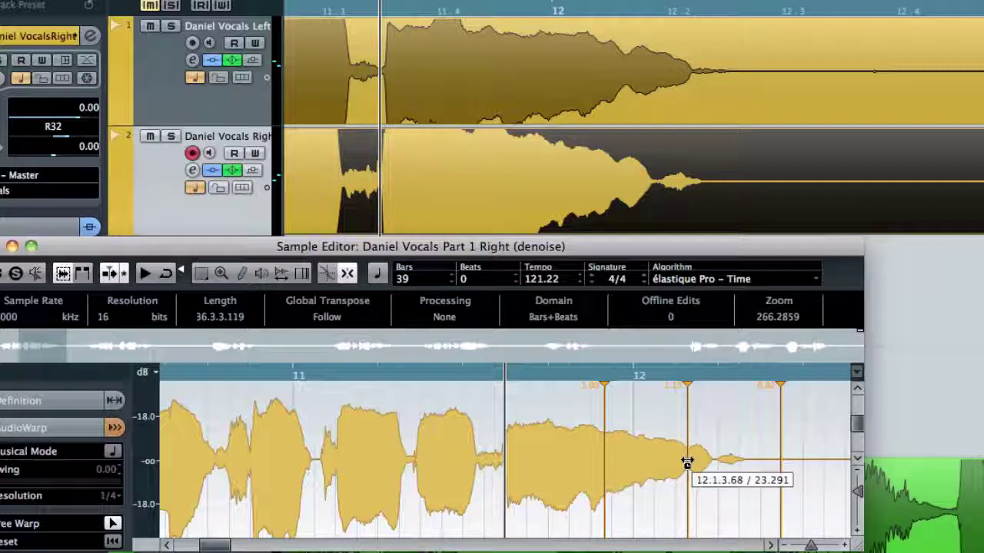
drag(688, 463, 687, 464)
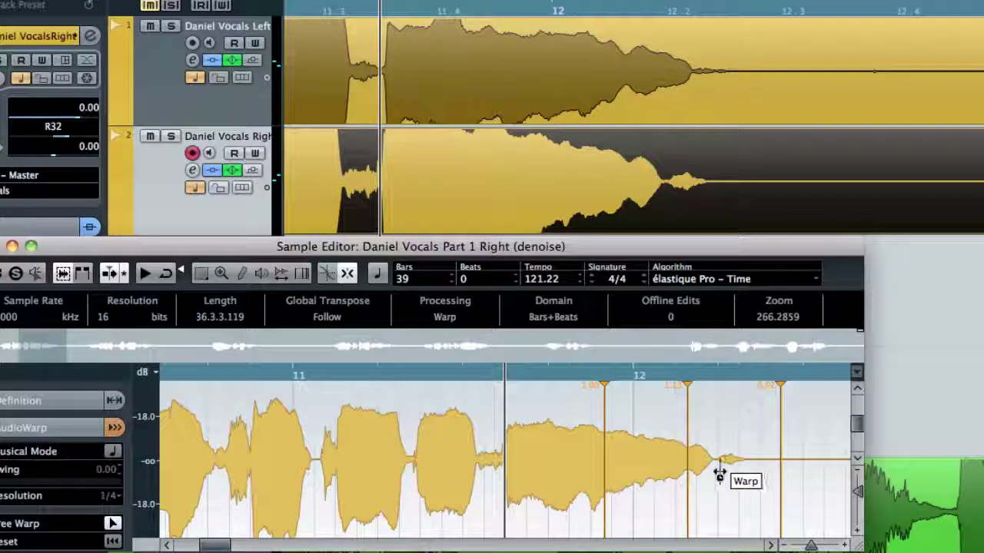
drag(720, 476, 733, 476)
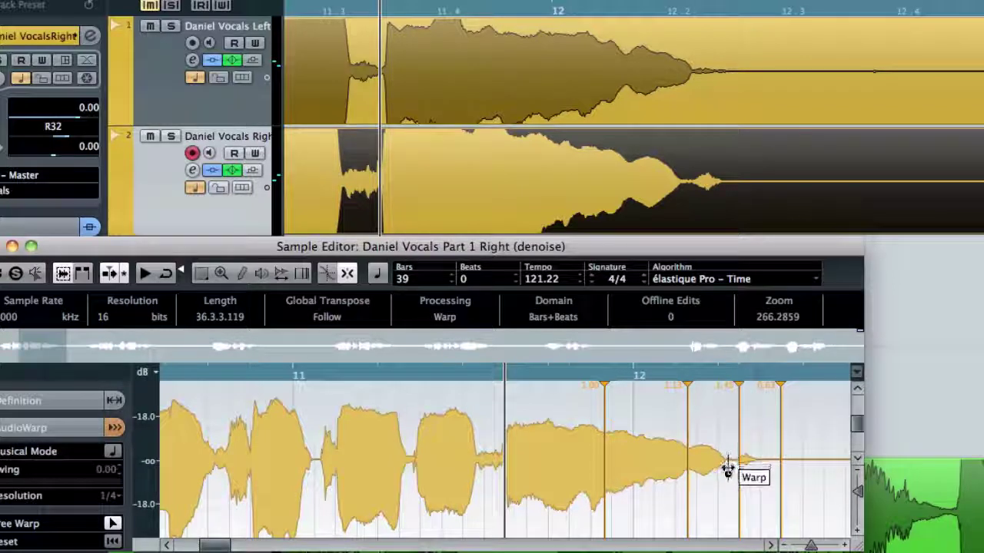
Step: Play back the warped phrase ending, and close the Sample Editor to return to a wider view of the arrangement
key(space)
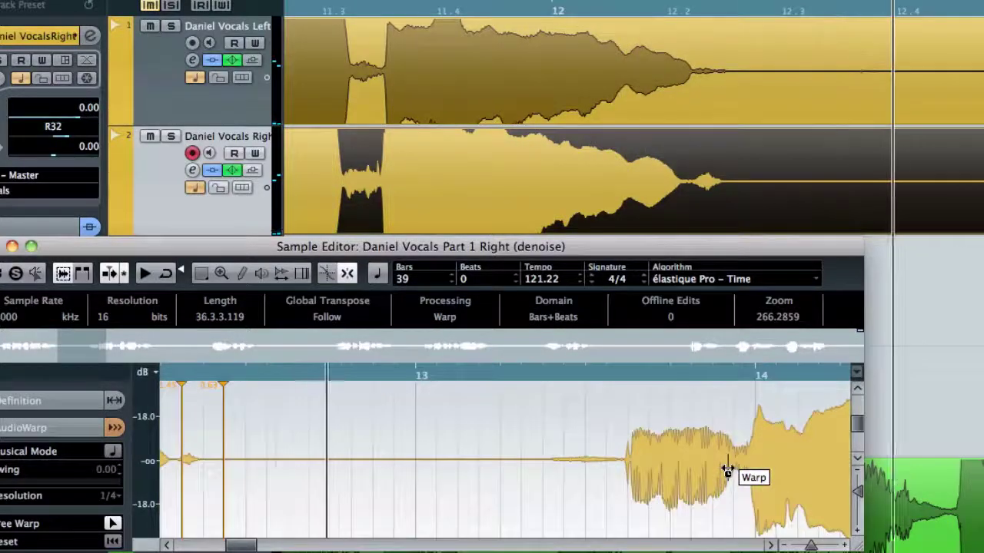
key(space)
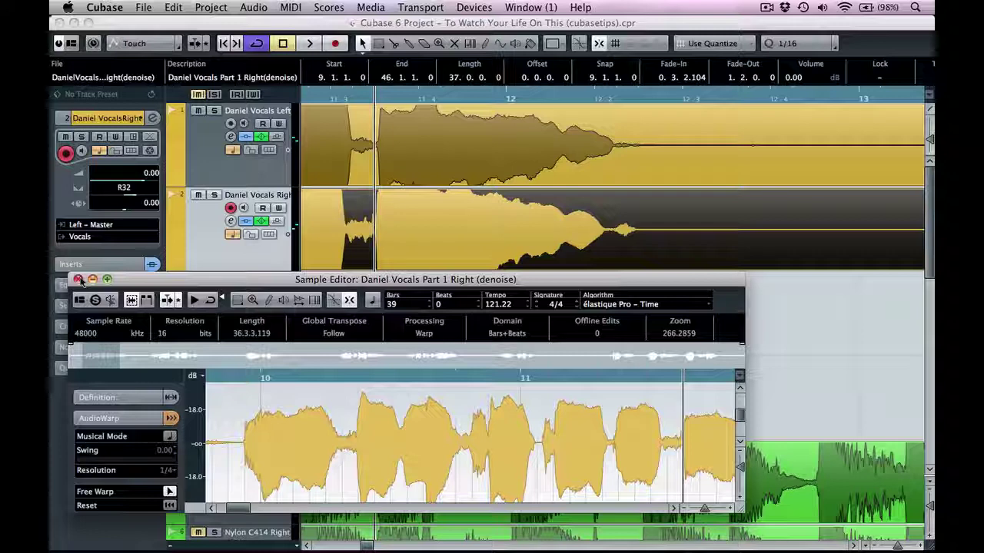
click(79, 279)
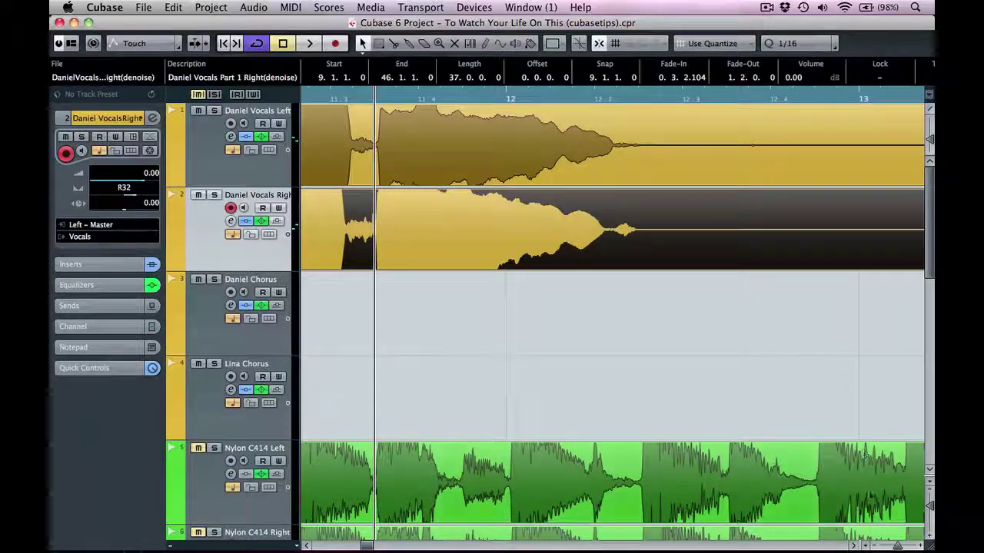
drag(898, 547, 891, 546)
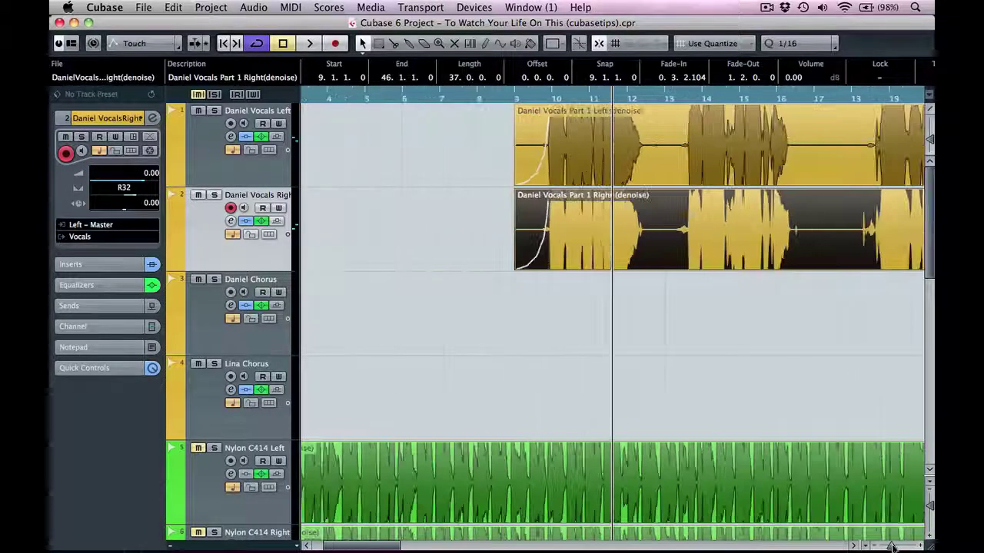
Step: Play back the double-tracked vocals from just before bar 18 into the phrase starting near bar 19
click(843, 98)
click(853, 547)
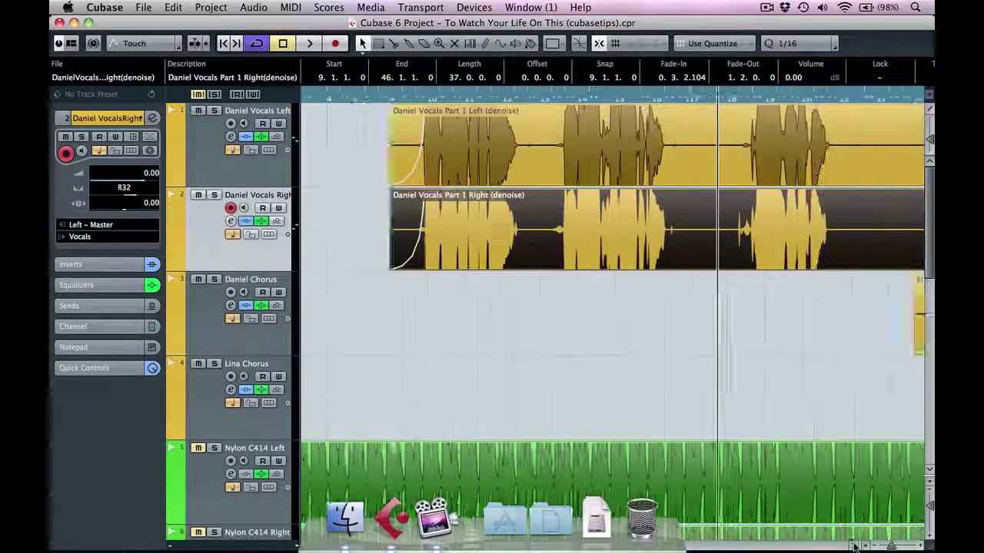
key(space)
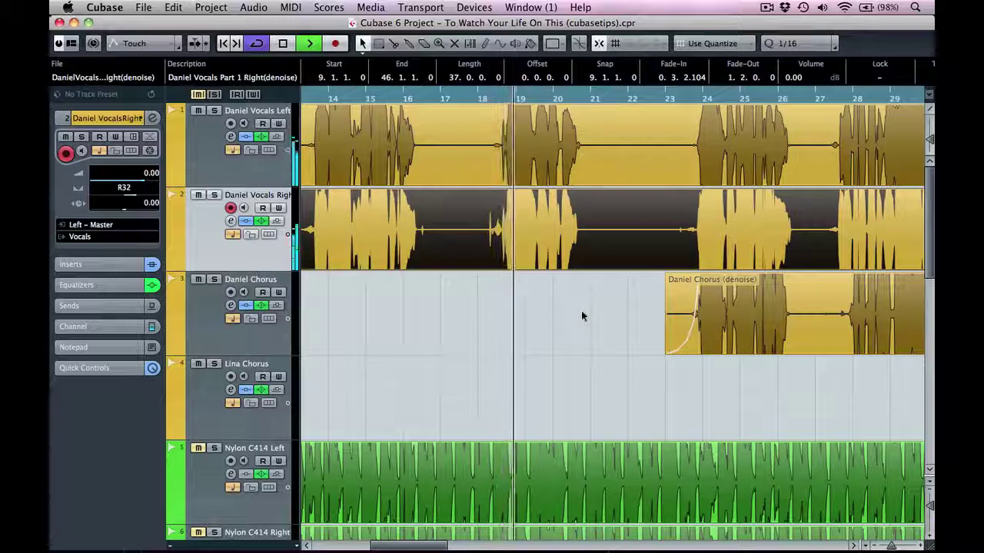
key(space)
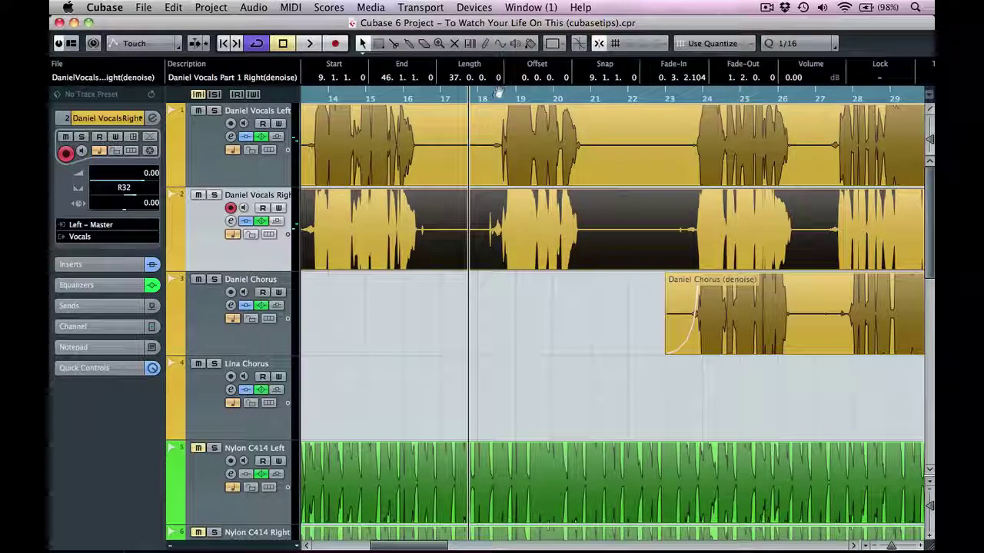
Step: Show the right vocal track's volume automation lane at bar 18 and enable reading of its automation
drag(492, 98, 471, 148)
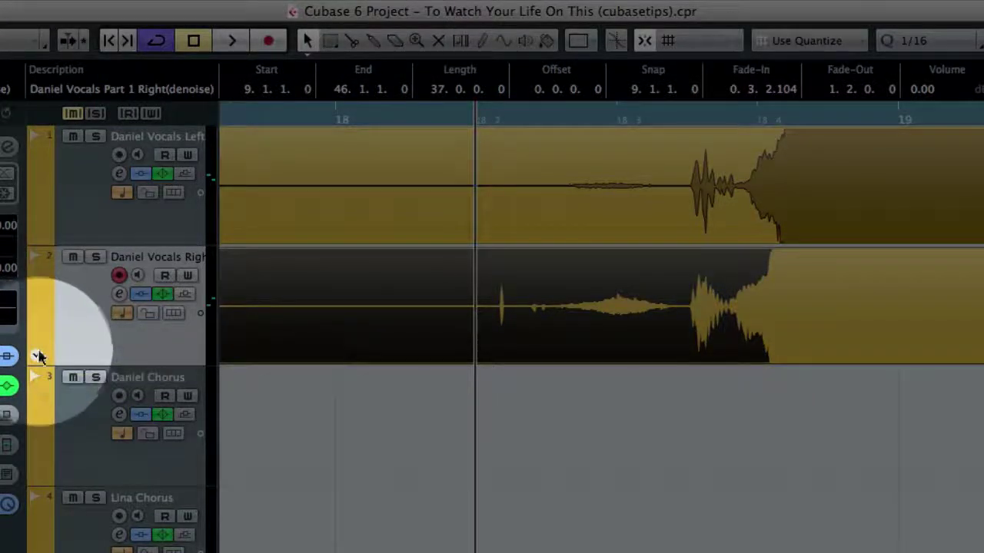
click(37, 358)
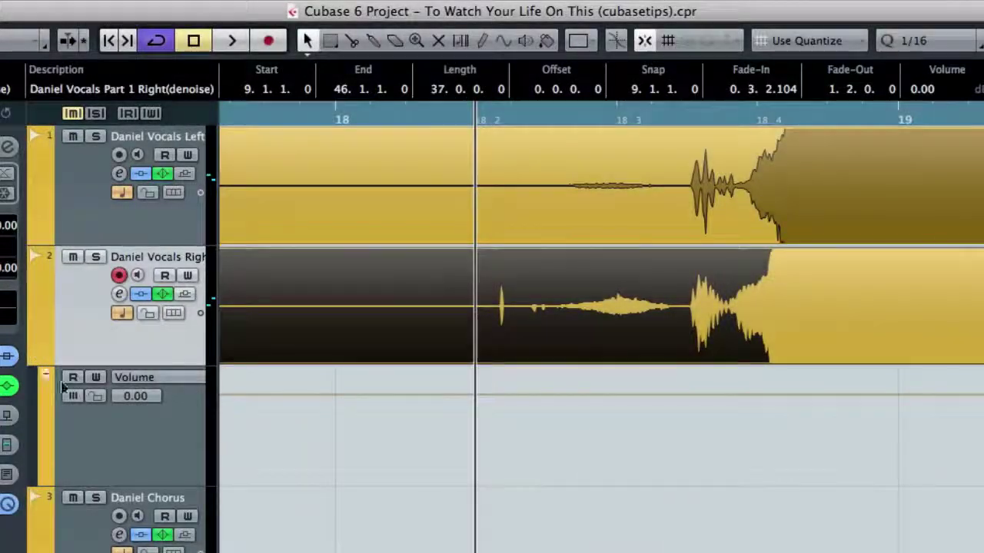
click(71, 377)
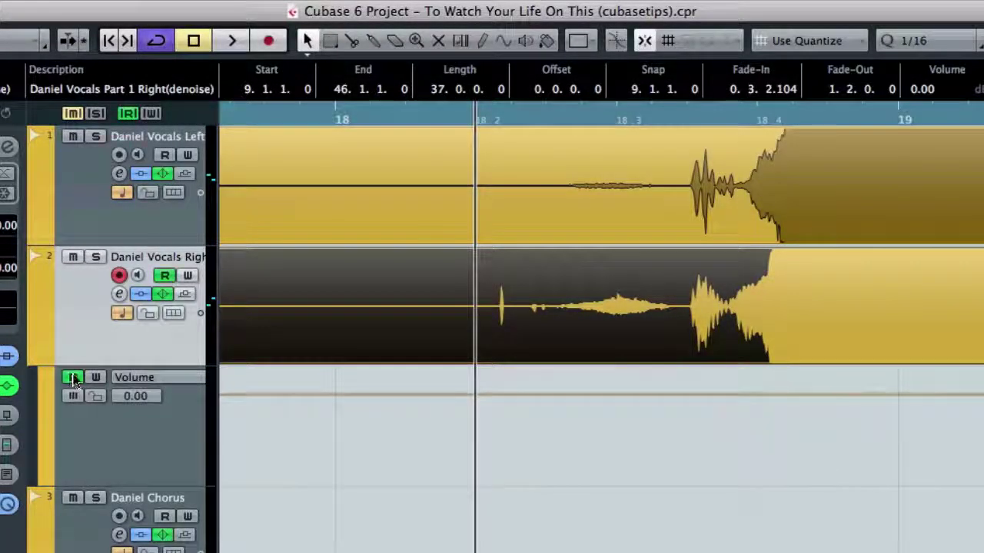
Step: Add volume points at about 18.1.4.95 and 18.3.1.115 on the right vocal, with a dip to -oo between them at 18.2.1.90
click(468, 397)
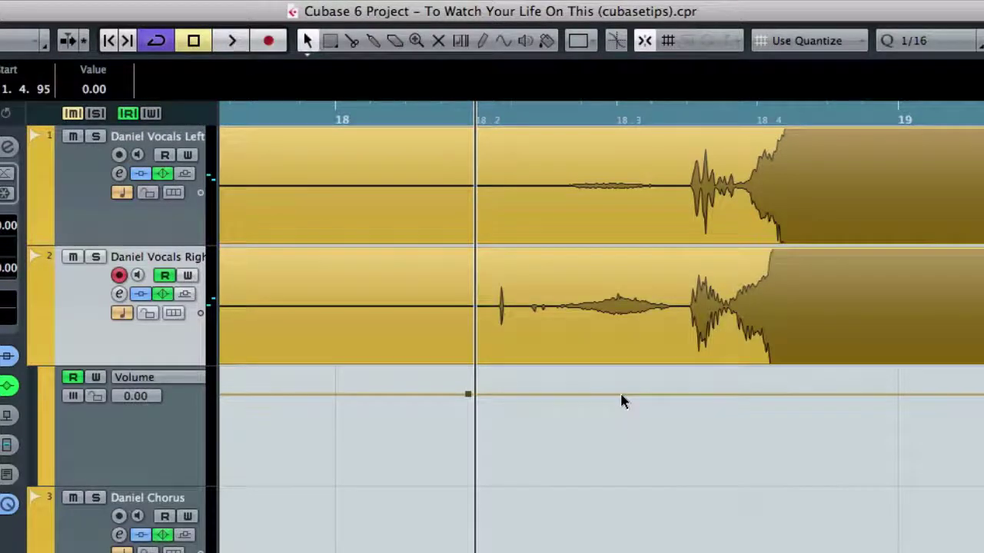
click(650, 394)
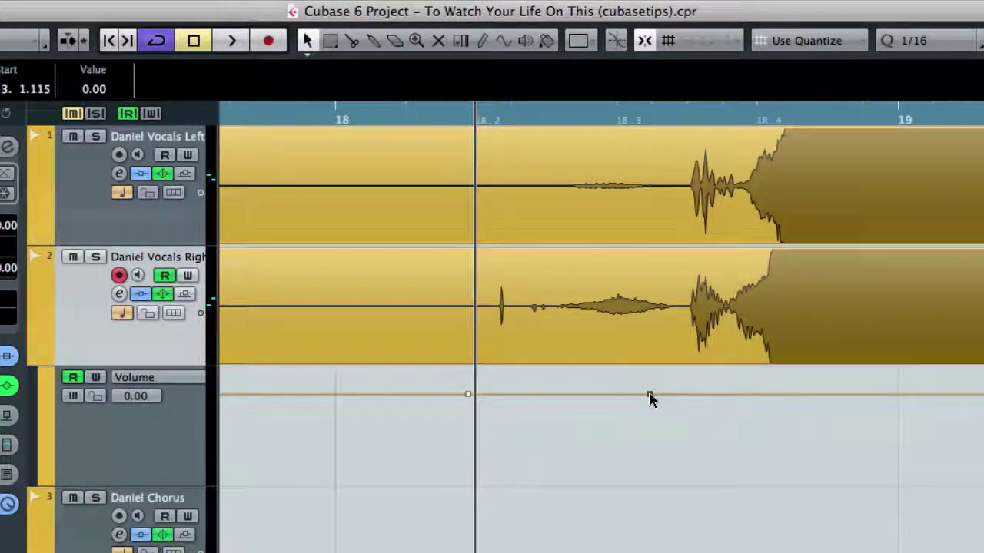
click(522, 394)
drag(523, 394, 512, 487)
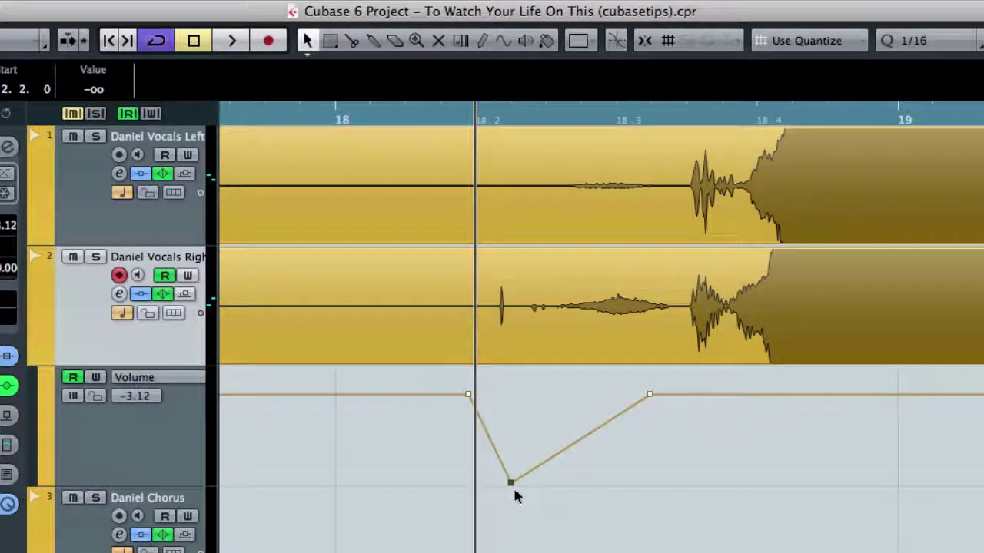
drag(511, 482, 503, 484)
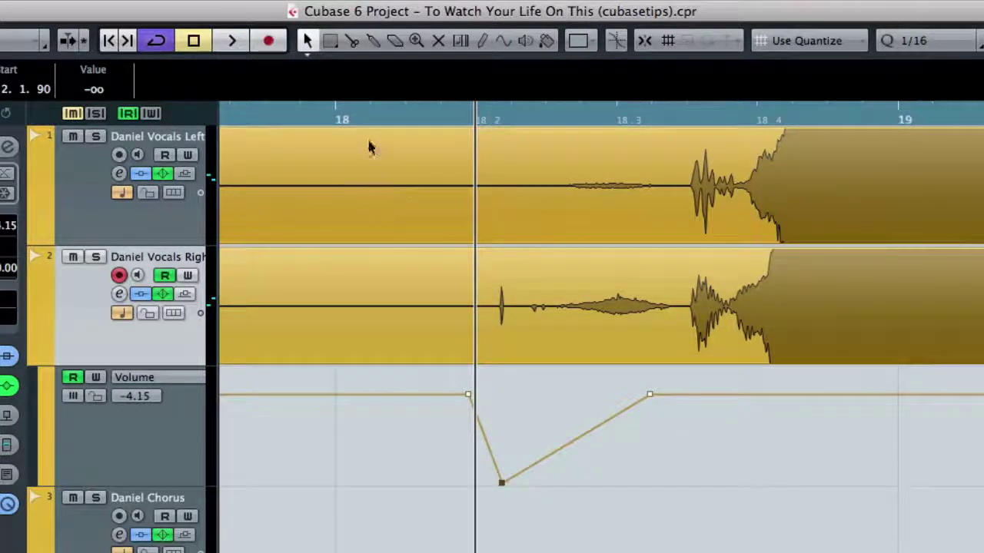
Step: Play back the vocals from bar 18 to check the volume dip before the phrase
click(333, 115)
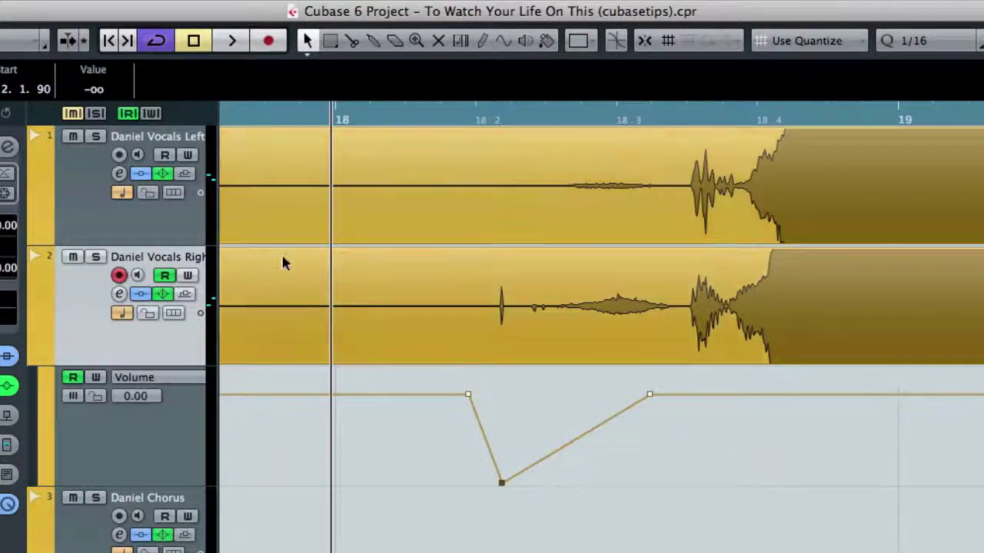
key(space)
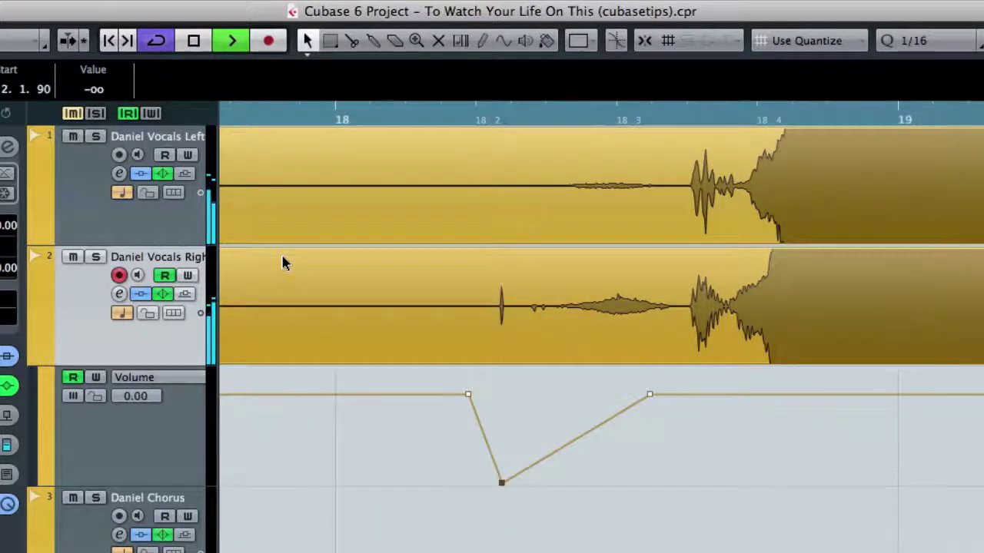
key(space)
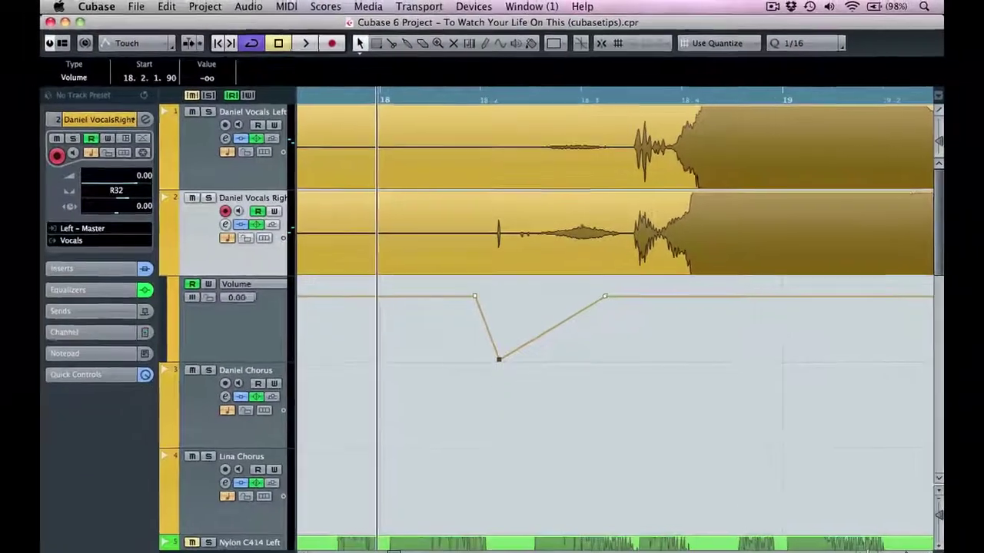
Step: Play back both vocals from about bar 38 to compare the levels of their closing phrases
drag(902, 546, 890, 547)
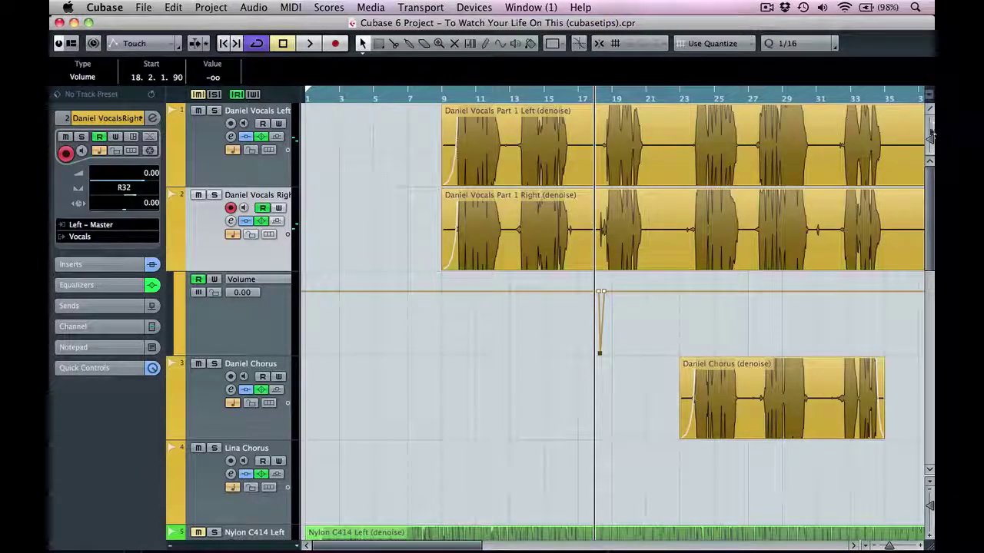
drag(931, 139, 931, 149)
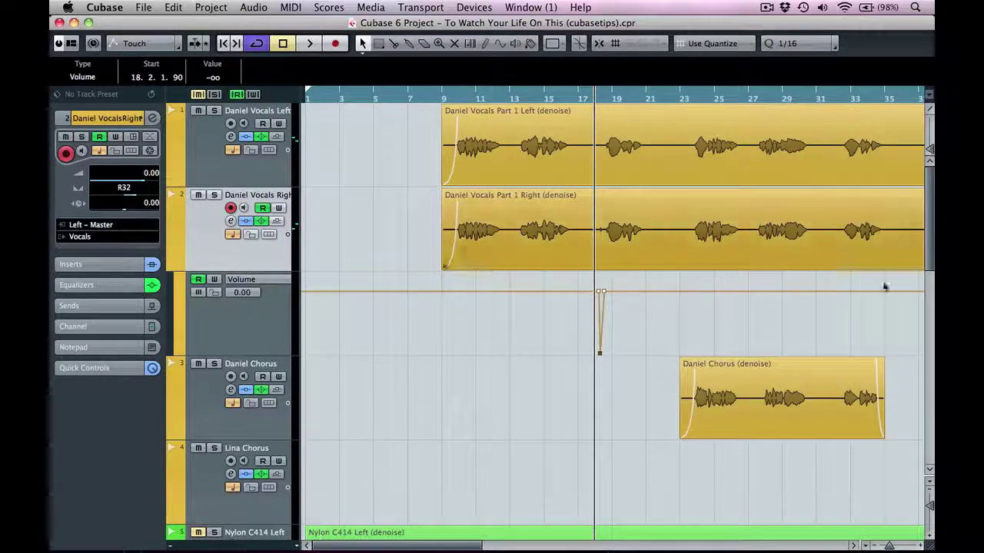
drag(435, 537, 537, 547)
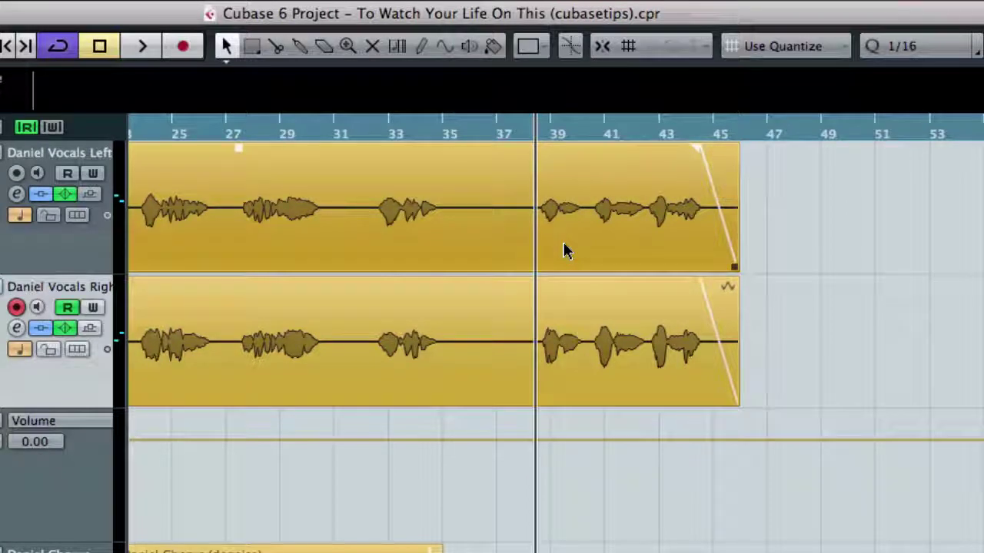
key(space)
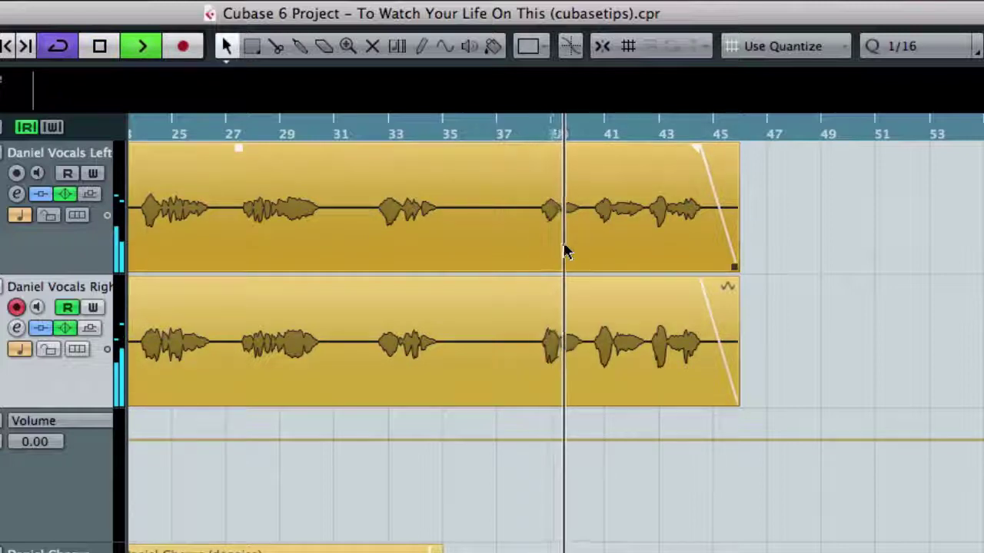
key(space)
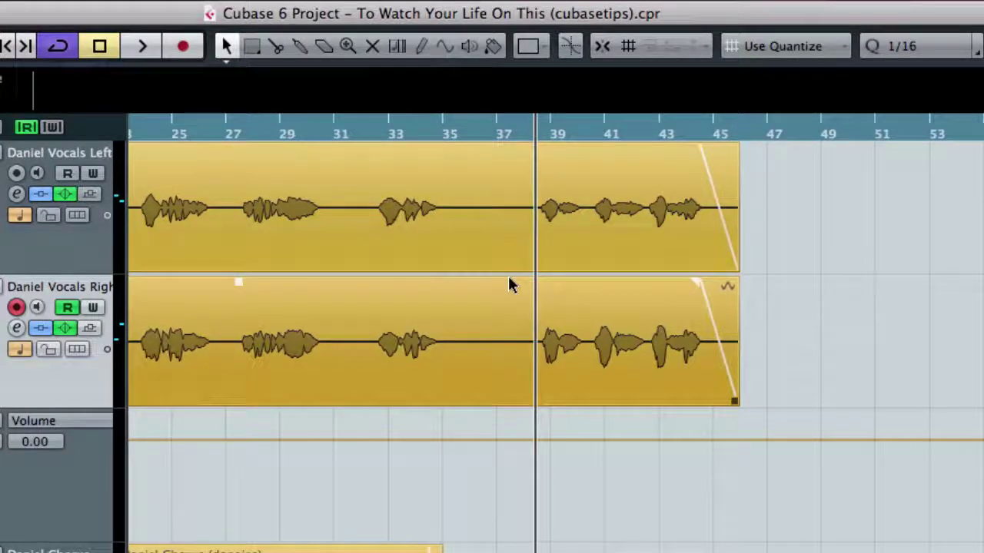
Step: Split the right vocal clip at 36.3.1.106, in the silence before its closing phrases
click(276, 48)
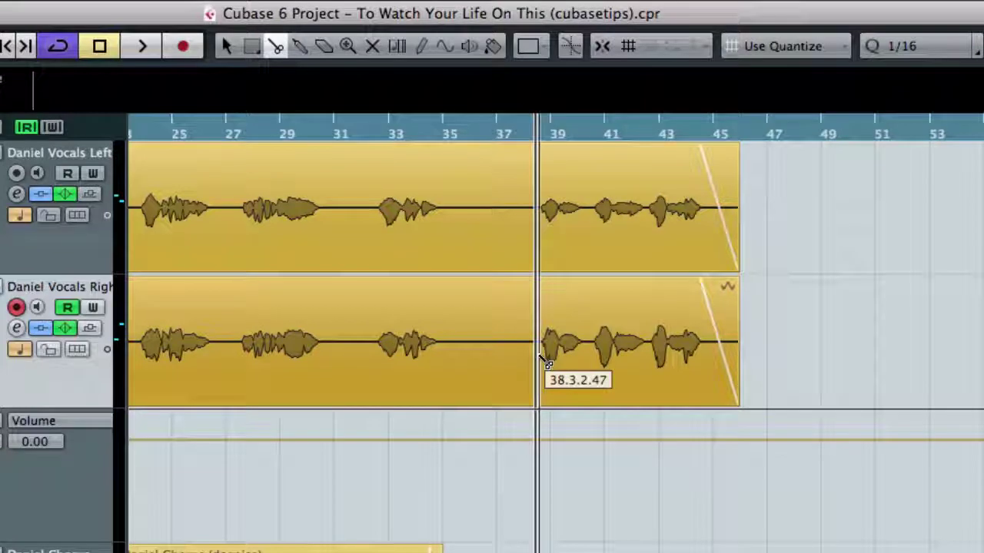
click(484, 358)
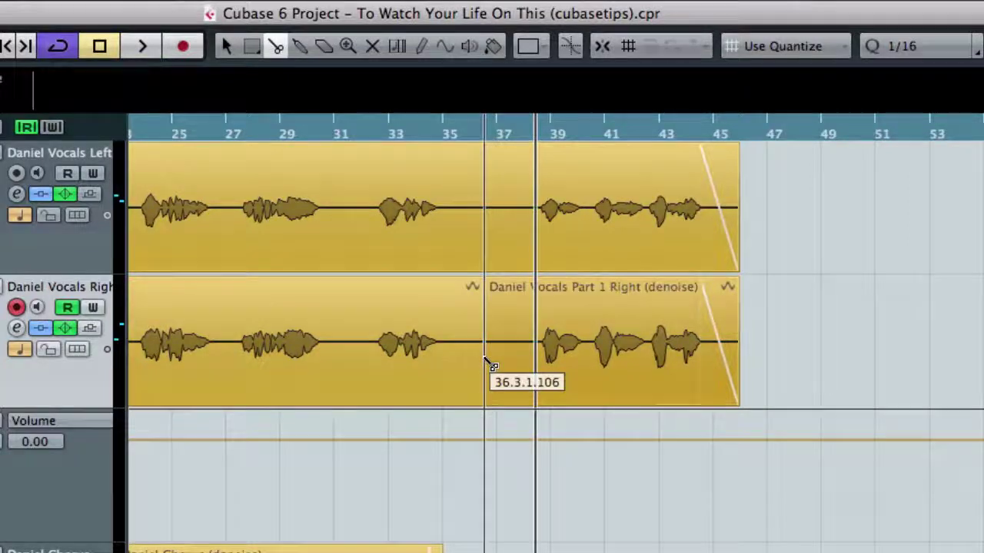
click(226, 46)
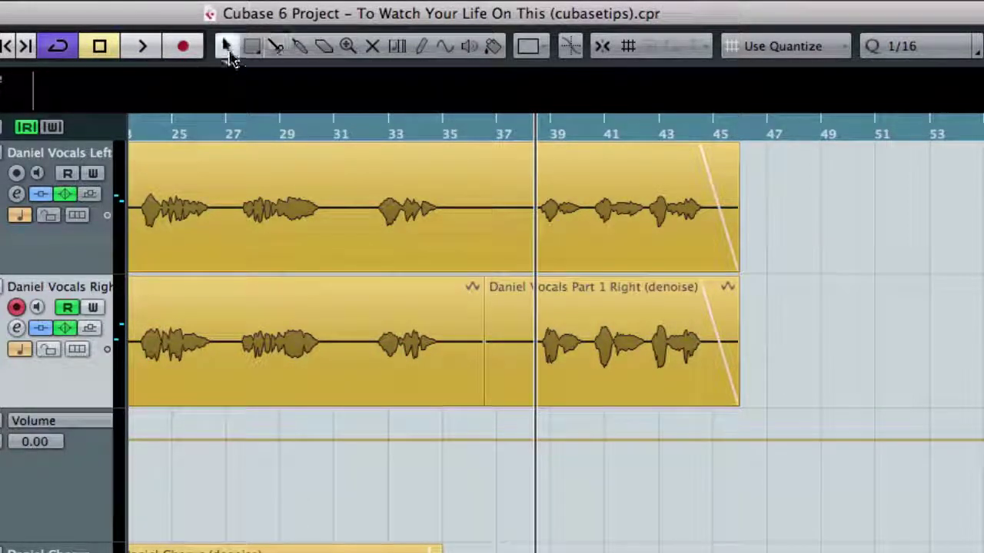
Step: Lower the clip volume of the right vocal's split-off closing section to -2.57 dB
click(605, 362)
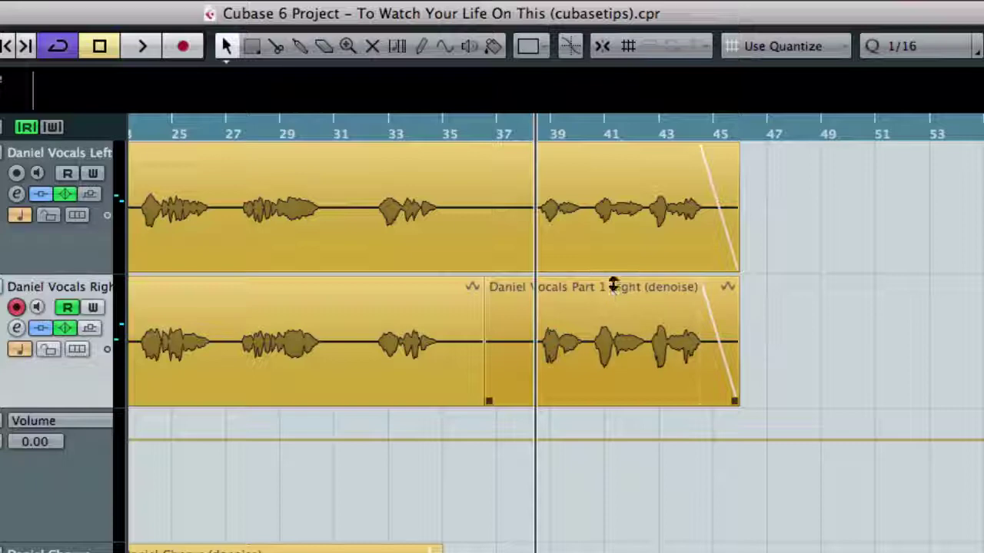
click(619, 356)
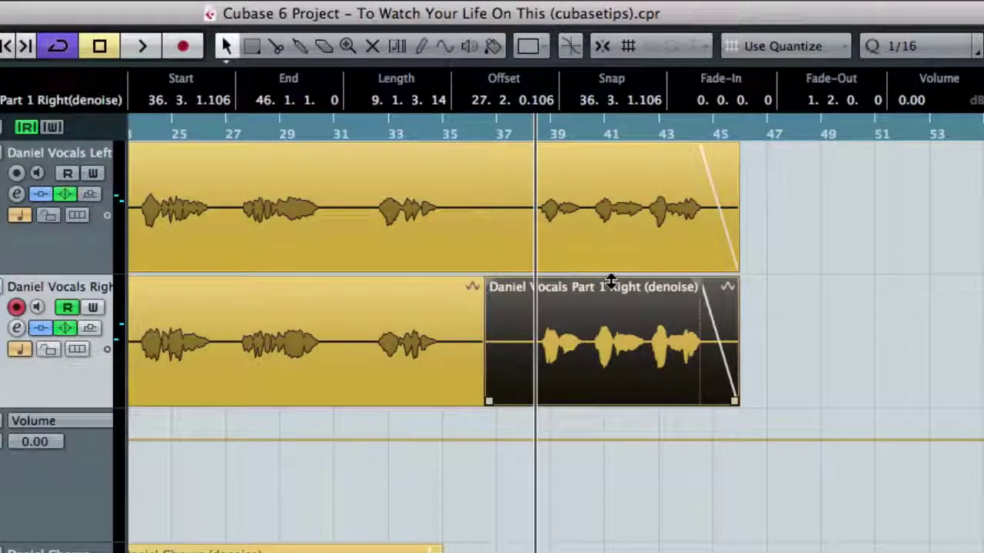
drag(611, 281, 614, 314)
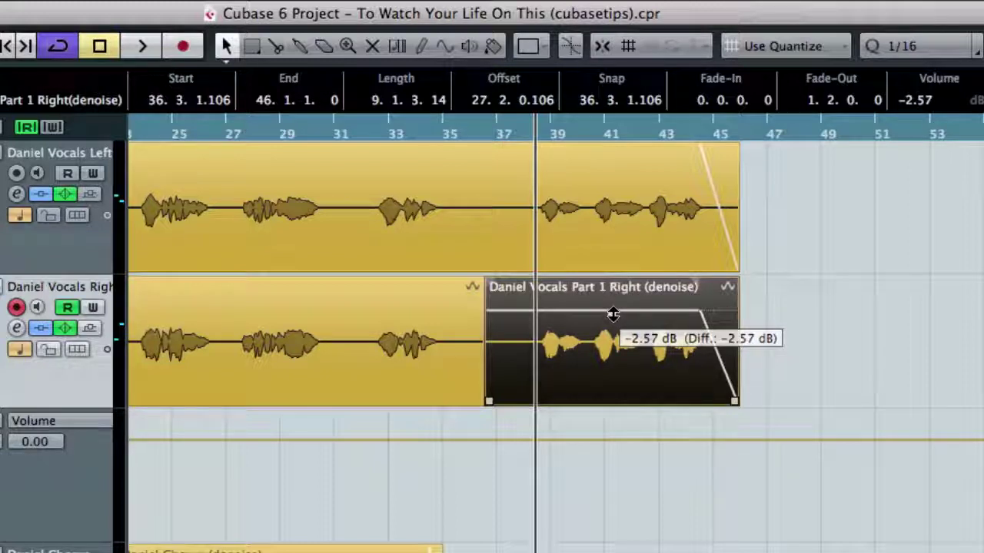
click(527, 222)
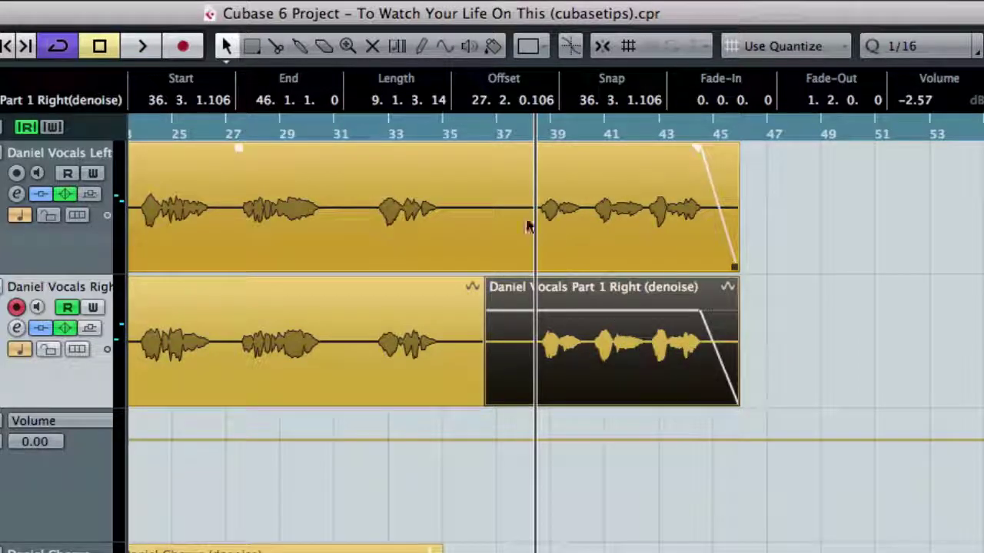
Step: Play back the closing vocal phrases from about bar 38 to check the level balance between both takes
click(639, 485)
key(space)
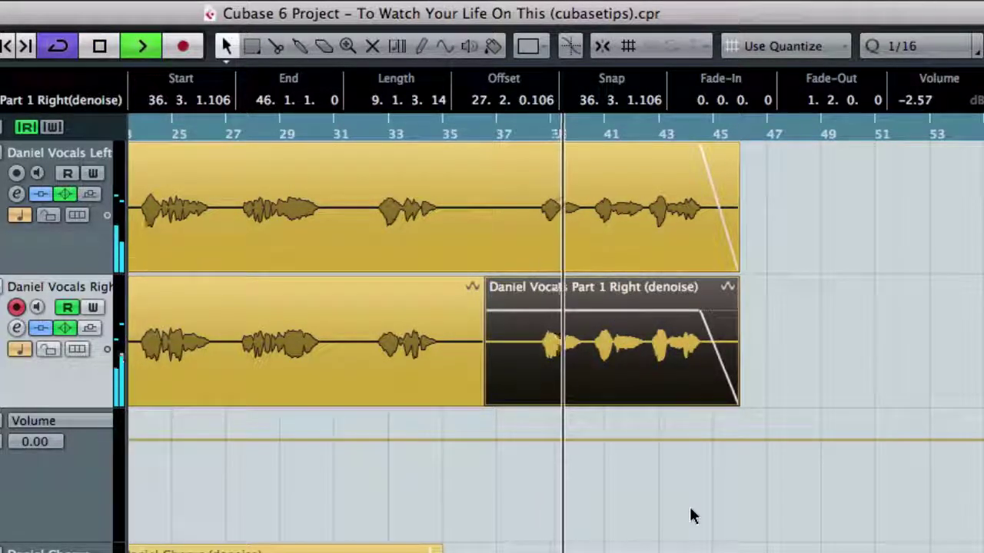
key(space)
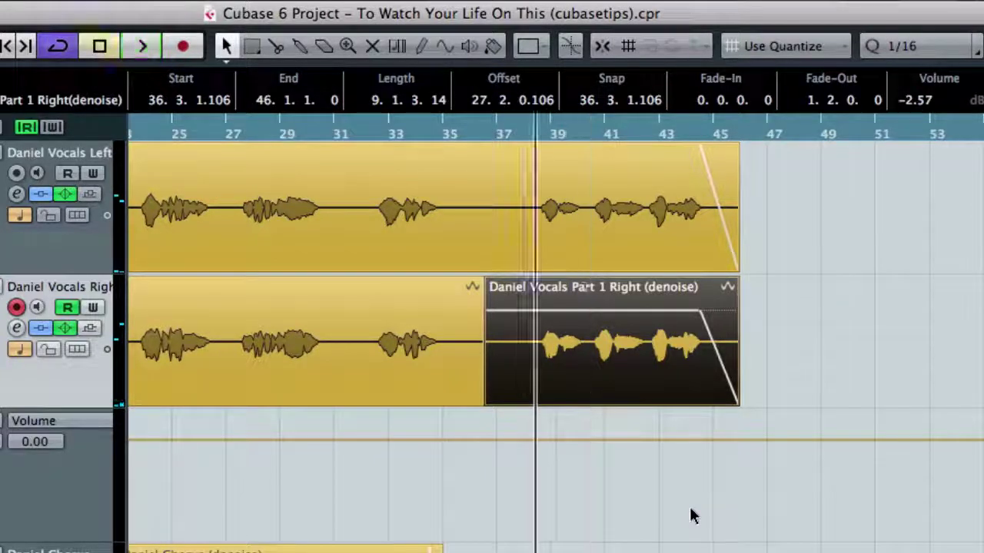